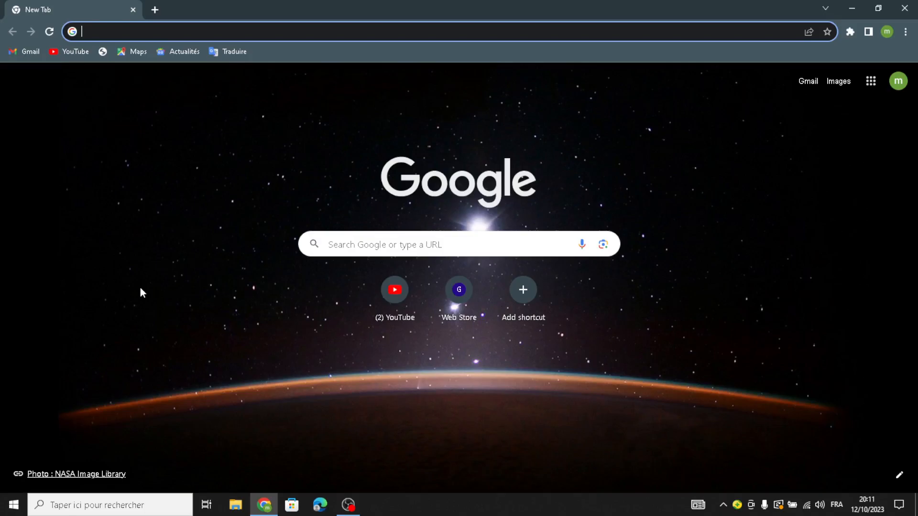
Open the Squarespace template gallery, show all templates and filter them by the Online Store and Services types
{"action": "type", "text": "sq"}
{"action": "key", "text": "Return"}
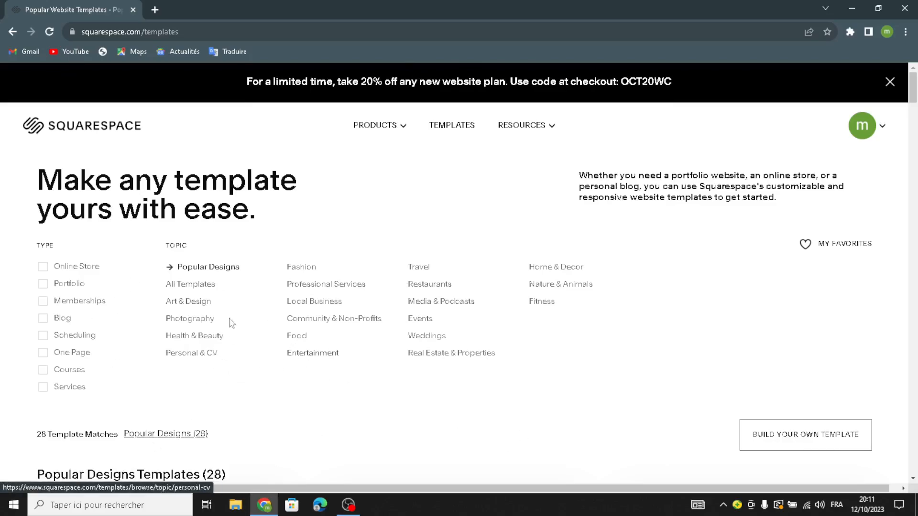
{"action": "left_click", "coordinate": [192, 286]}
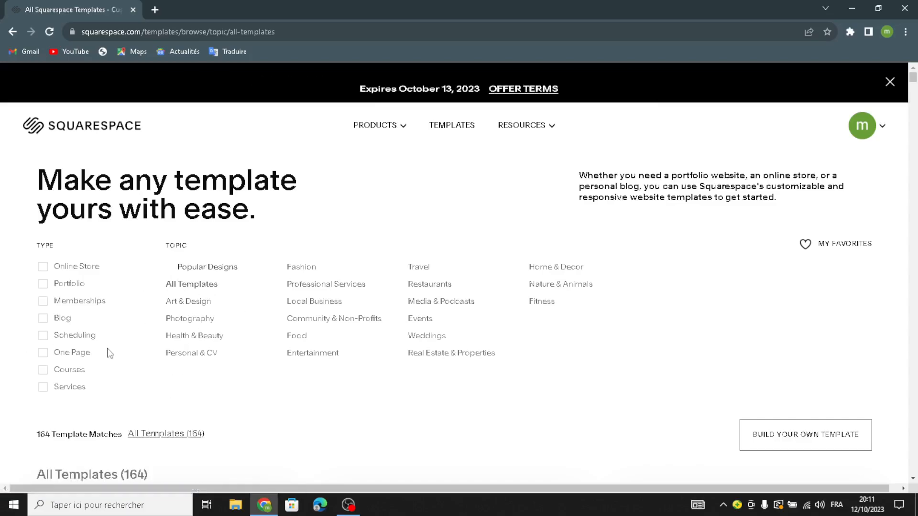
{"action": "left_click", "coordinate": [43, 269]}
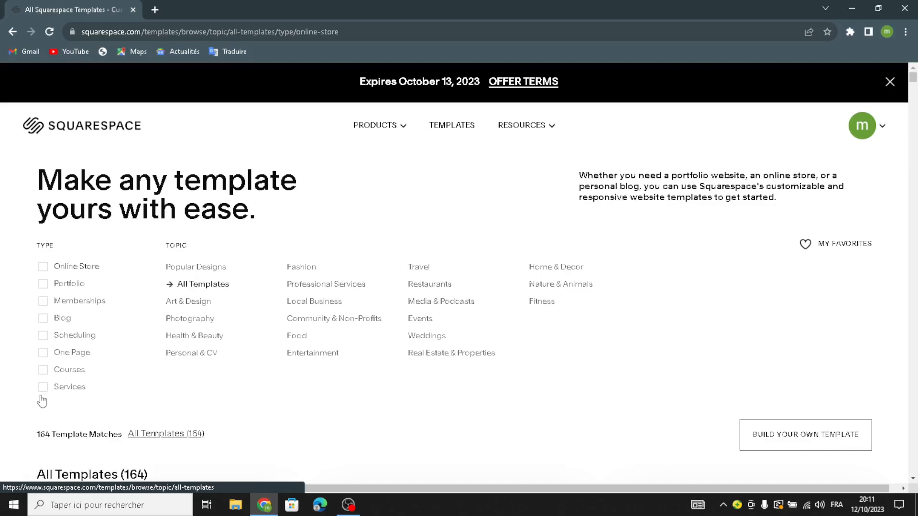
{"action": "left_click", "coordinate": [47, 391]}
Start building your own template with Squarespace Blueprint from the filtered template list
{"action": "scroll", "coordinate": [508, 439], "scroll_direction": "down", "scroll_amount": 3}
{"action": "scroll", "coordinate": [368, 361], "scroll_direction": "down", "scroll_amount": 5}
{"action": "scroll", "coordinate": [286, 339], "scroll_direction": "up", "scroll_amount": 6}
{"action": "scroll", "coordinate": [317, 362], "scroll_direction": "down", "scroll_amount": 2}
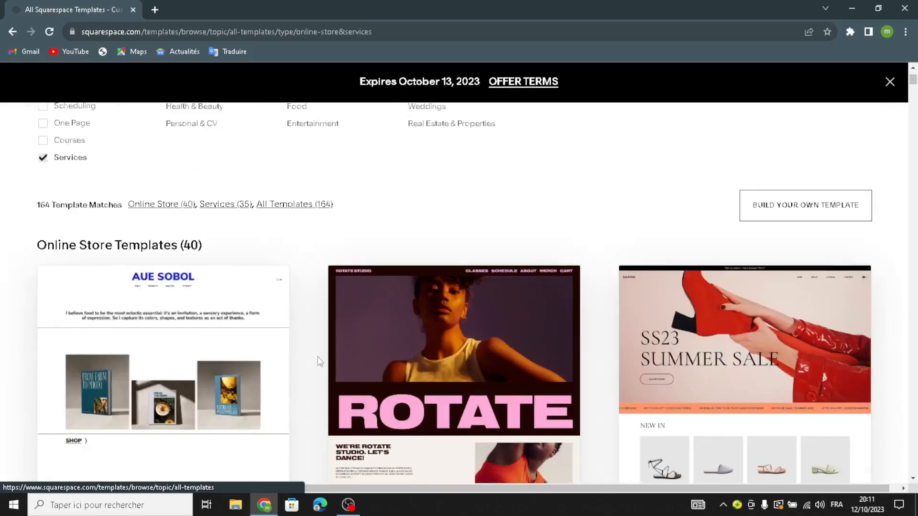
{"action": "scroll", "coordinate": [320, 362], "scroll_direction": "down", "scroll_amount": 10}
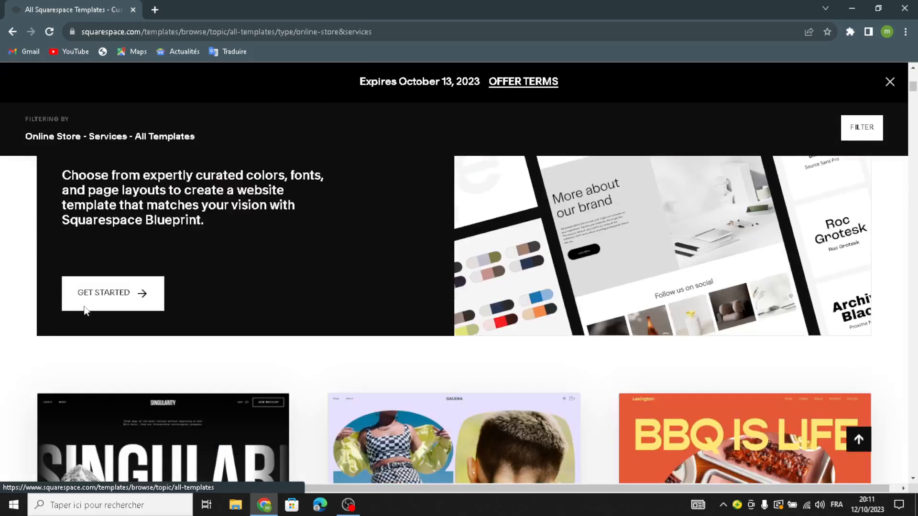
{"action": "scroll", "coordinate": [91, 325], "scroll_direction": "up", "scroll_amount": 3}
{"action": "scroll", "coordinate": [114, 306], "scroll_direction": "down", "scroll_amount": 1}
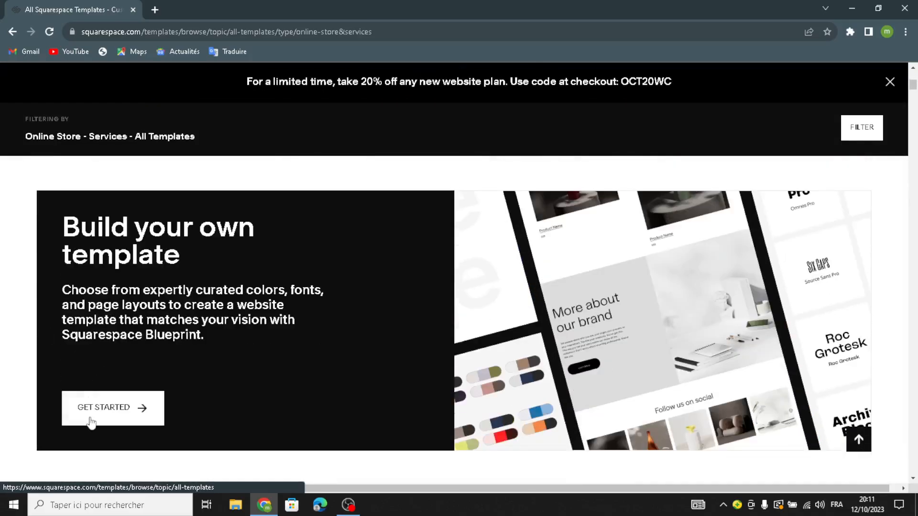
{"action": "left_click", "coordinate": [91, 415]}
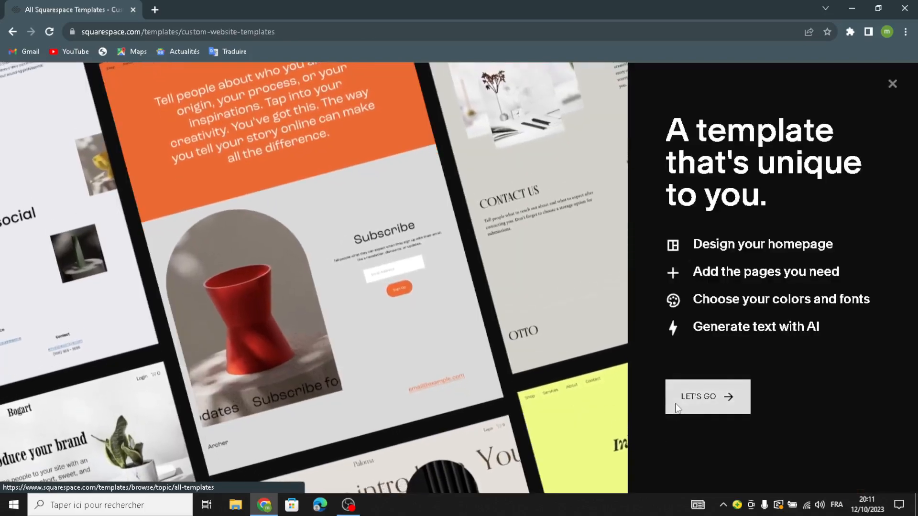
{"action": "left_click", "coordinate": [678, 408]}
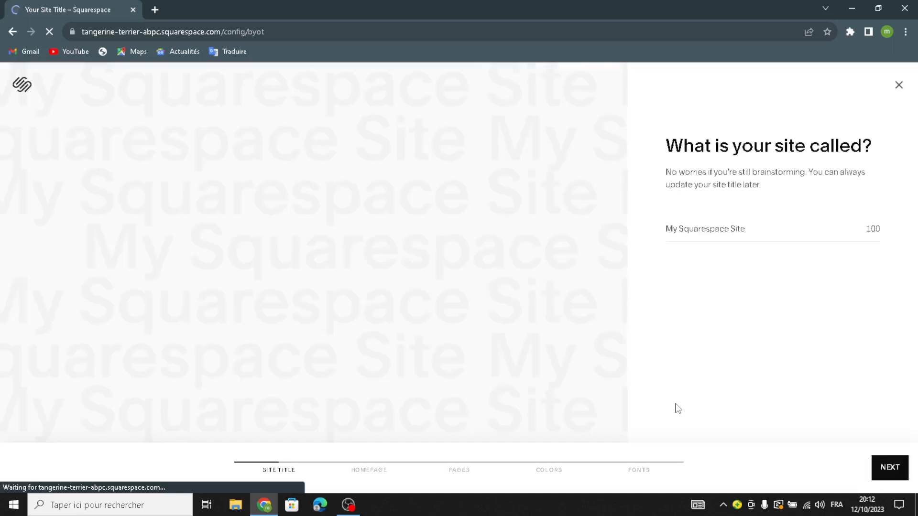
Enter PartyPrints as the site title and continue to the homepage setup
{"action": "left_click", "coordinate": [713, 239]}
{"action": "type", "text": "PartyPrints"}
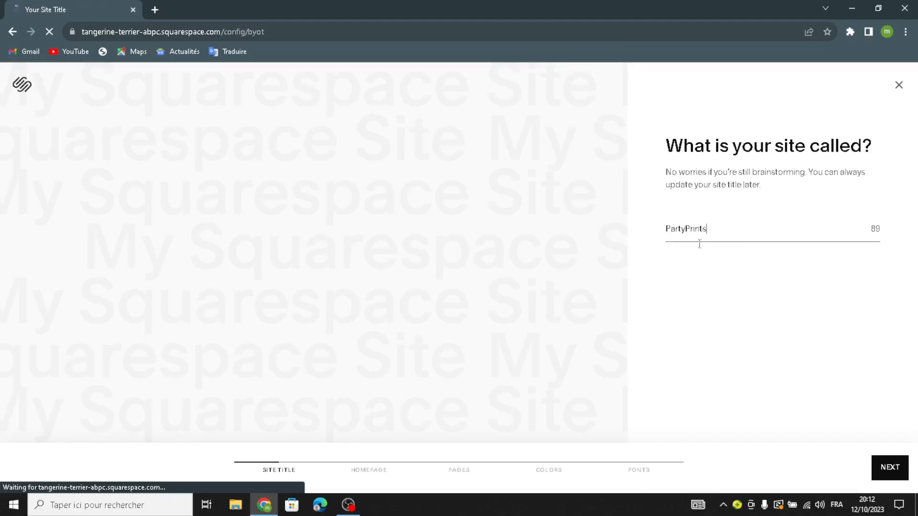
{"action": "left_click", "coordinate": [892, 467]}
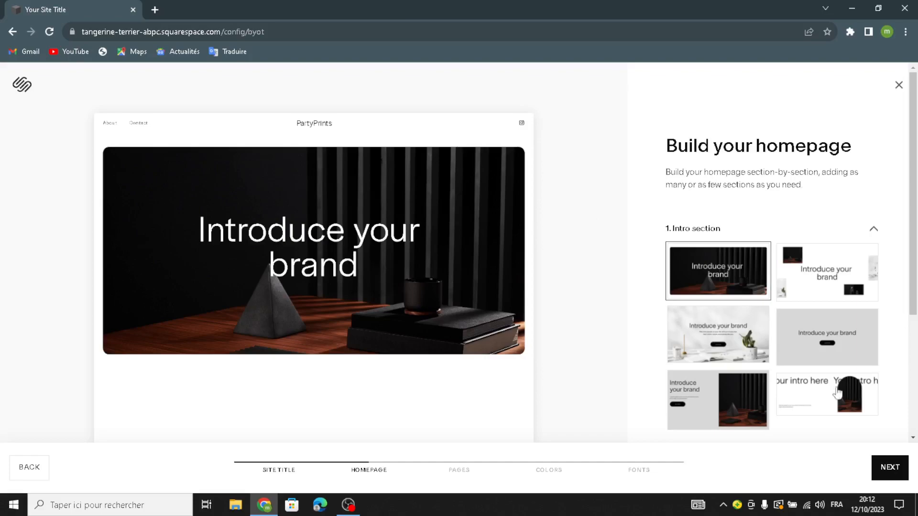
Build the homepage with the plain grey intro with button, circular featured products, services list and text-only grey about section
{"action": "left_click", "coordinate": [813, 354]}
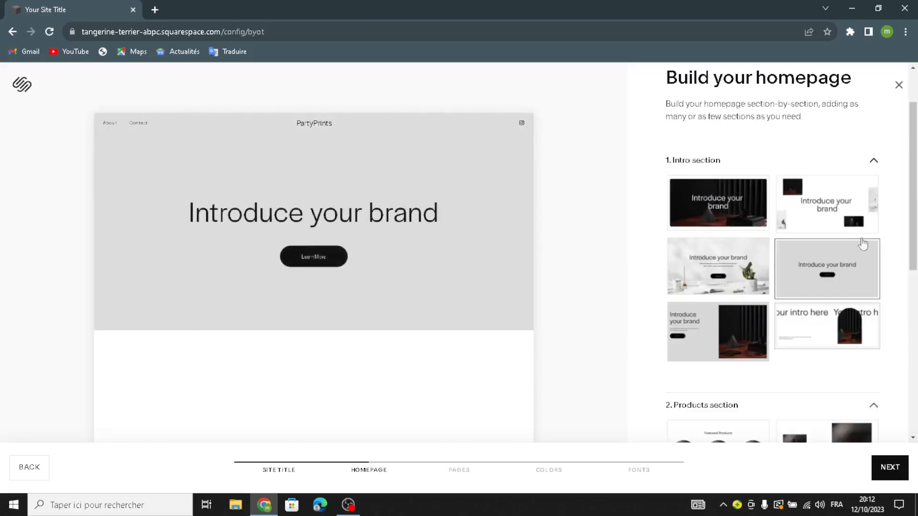
{"action": "scroll", "coordinate": [760, 312], "scroll_direction": "down", "scroll_amount": 3}
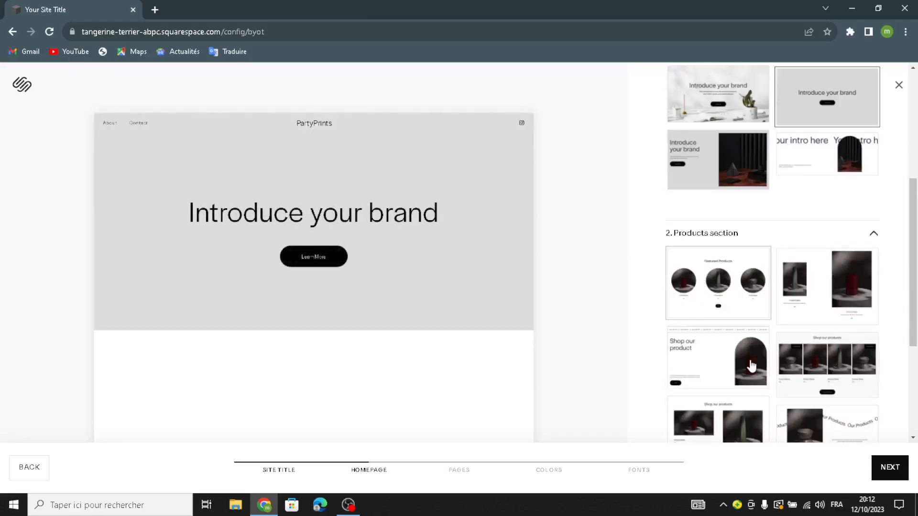
{"action": "scroll", "coordinate": [746, 359], "scroll_direction": "down", "scroll_amount": 10}
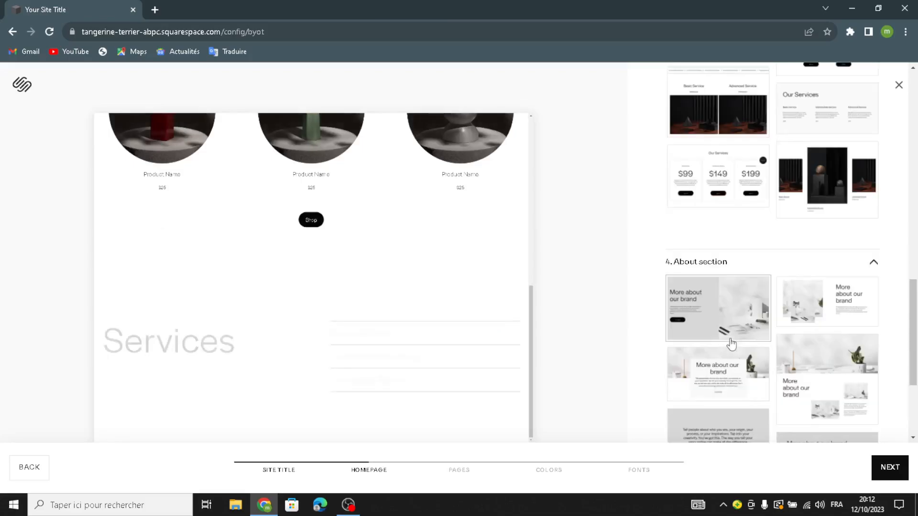
{"action": "scroll", "coordinate": [731, 325], "scroll_direction": "down", "scroll_amount": 3}
{"action": "left_click", "coordinate": [709, 309]}
{"action": "scroll", "coordinate": [717, 335], "scroll_direction": "down", "scroll_amount": 2}
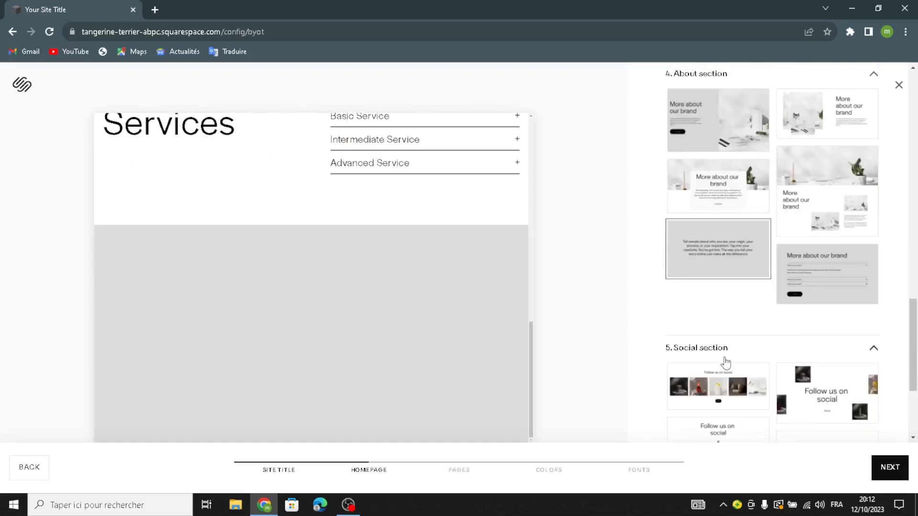
Add the text-only Follow us on social layout with the Instagram icon as the social section
{"action": "scroll", "coordinate": [729, 297], "scroll_direction": "down", "scroll_amount": 3}
{"action": "left_click", "coordinate": [728, 270]}
{"action": "scroll", "coordinate": [724, 308], "scroll_direction": "down", "scroll_amount": 4}
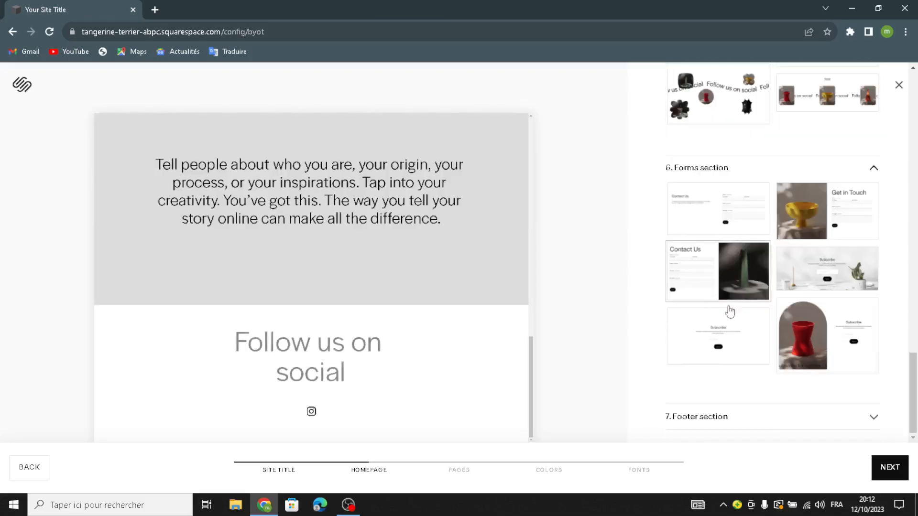
Add the Contact Us form with side image and the three-column Location, Hours and Contact footer, and continue to the pages setup
{"action": "left_click", "coordinate": [736, 263]}
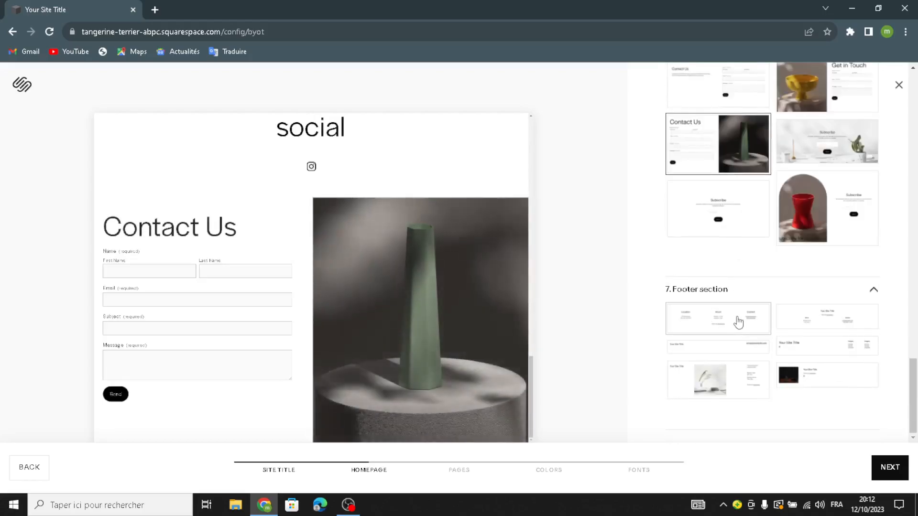
{"action": "left_click", "coordinate": [739, 321]}
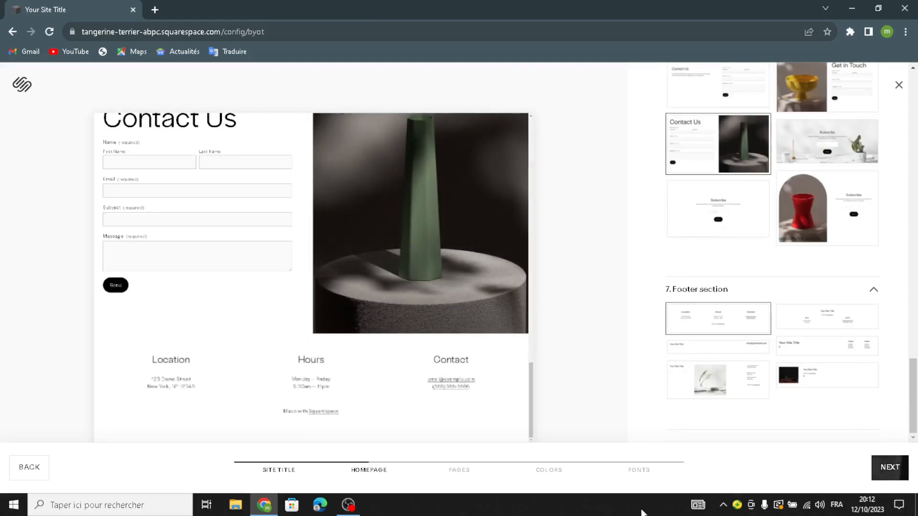
{"action": "left_click", "coordinate": [890, 467]}
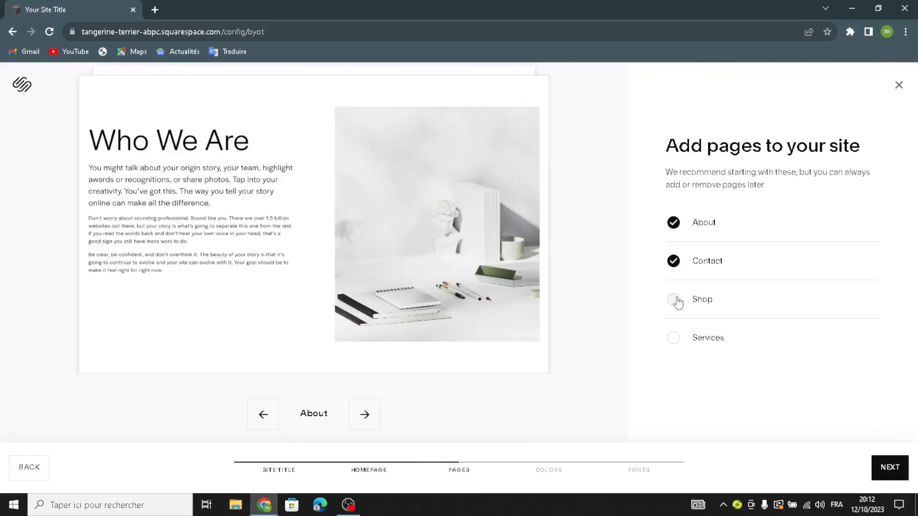
Add the Shop and Services pages to the site and continue to the color setup
{"action": "left_click", "coordinate": [674, 300]}
{"action": "left_click", "coordinate": [679, 338]}
{"action": "left_click", "coordinate": [898, 477]}
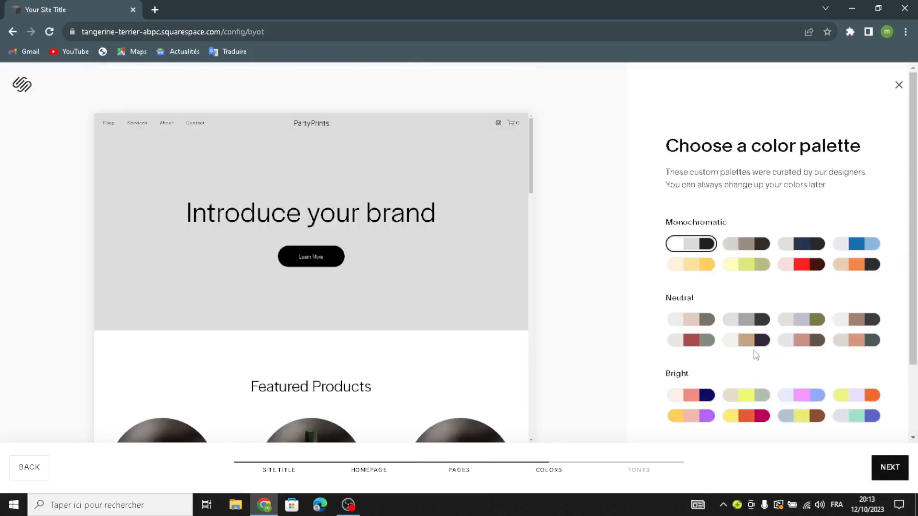
Choose the Neutral off-white, tan and dark purple palette and the Omnes Pro font pairing, finishing the template without AI-written text
{"action": "left_click", "coordinate": [747, 341]}
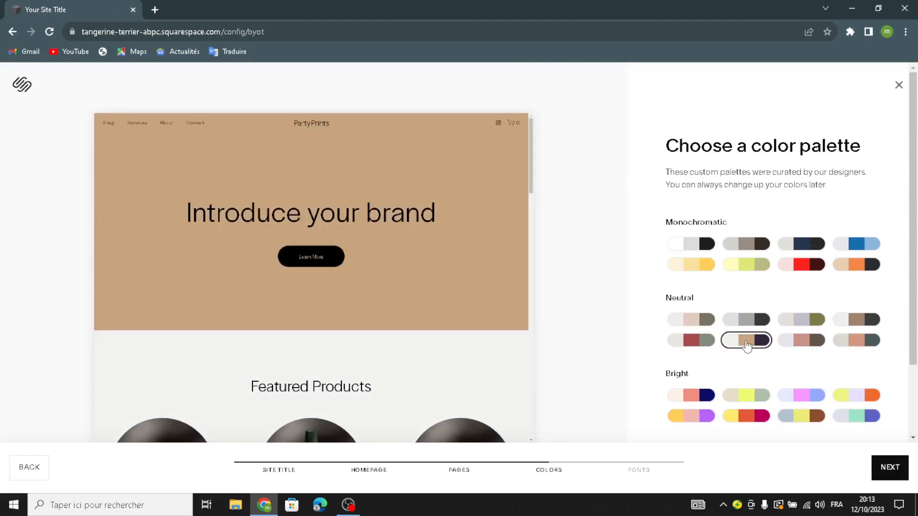
{"action": "left_click", "coordinate": [889, 468]}
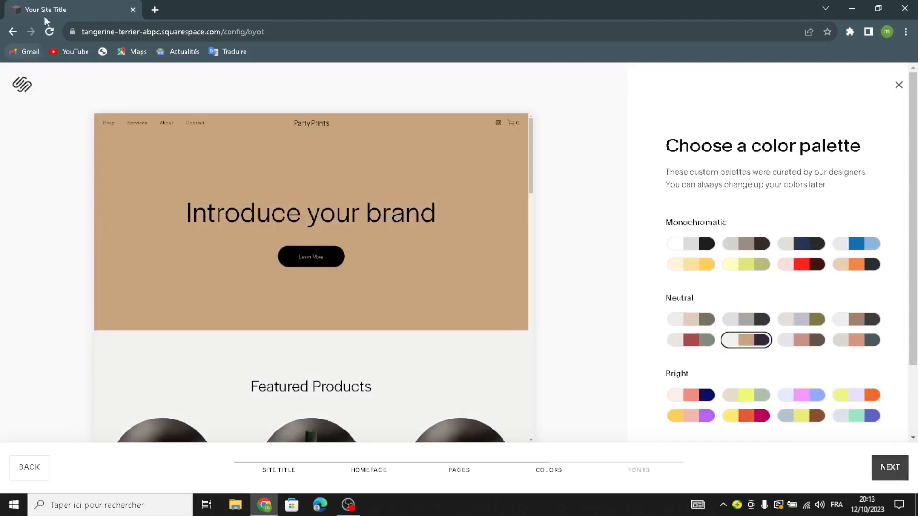
{"action": "left_click", "coordinate": [828, 294]}
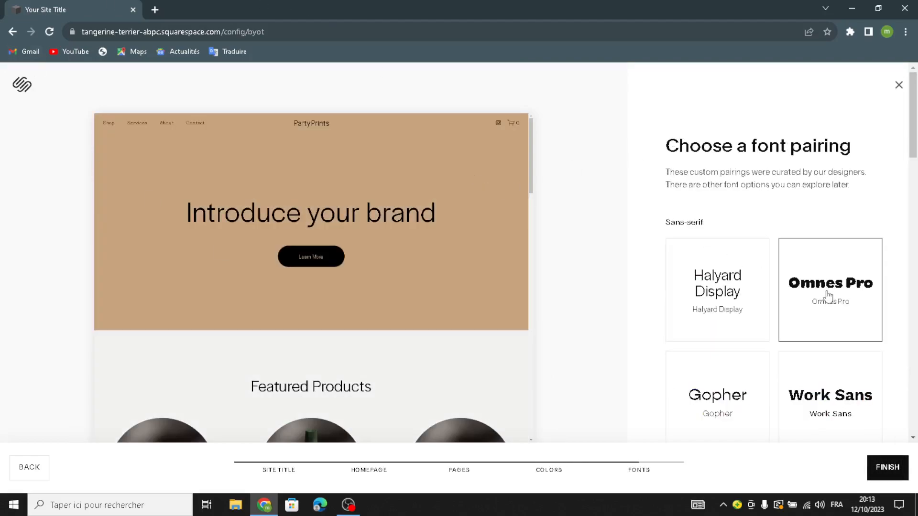
{"action": "left_click", "coordinate": [888, 474]}
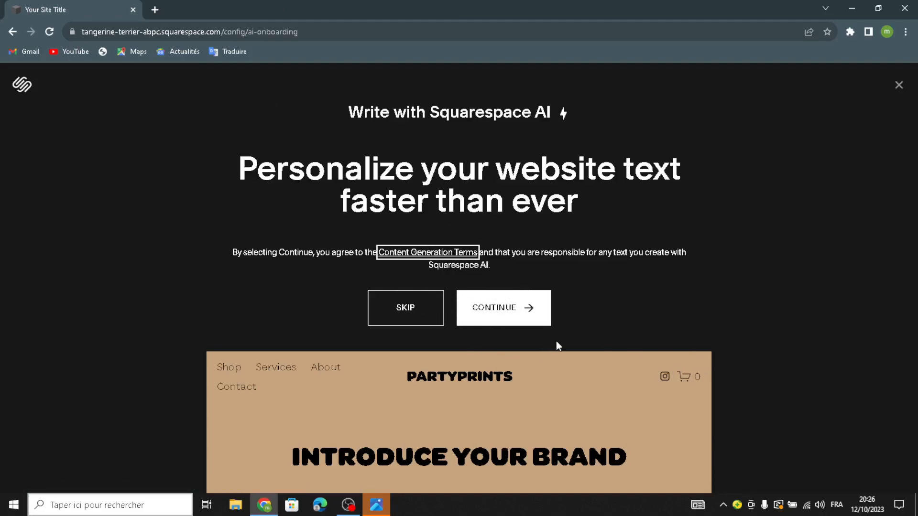
{"action": "left_click", "coordinate": [404, 320]}
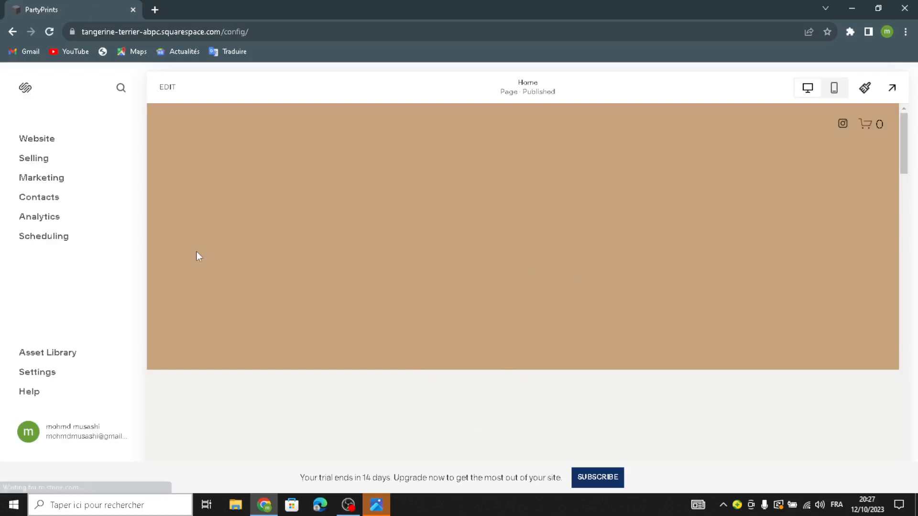
Replace the homepage banner heading with "WELCOME TO OUR SITE FOR PRINTABLE PARTY INVATATIONS"
{"action": "left_click", "coordinate": [166, 88]}
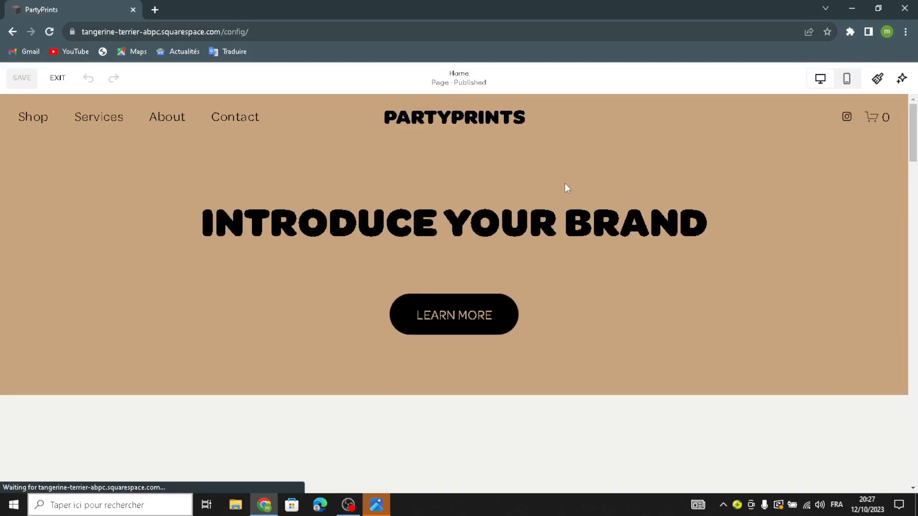
{"action": "left_click", "coordinate": [705, 224]}
{"action": "left_click_drag", "start_coordinate": [712, 225], "coordinate": [208, 220]}
{"action": "type", "text": "WELC"}
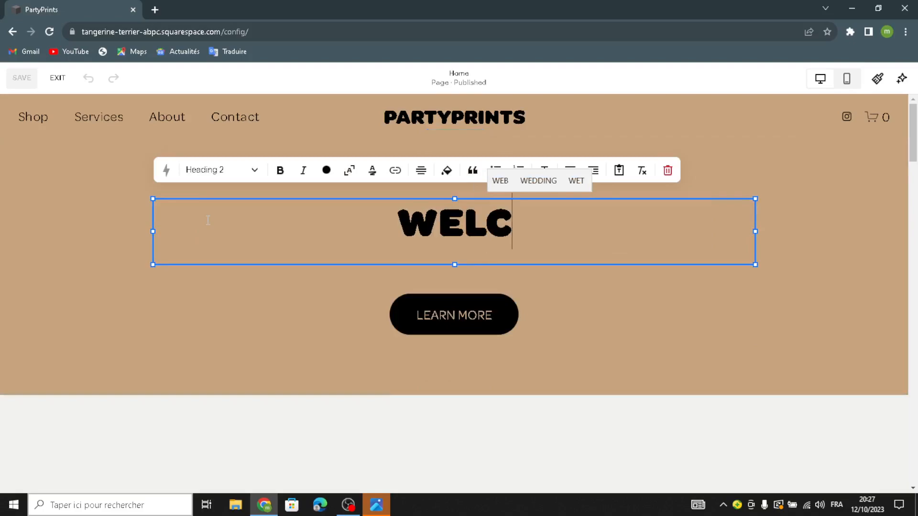
{"action": "type", "text": "OME TO UR"}
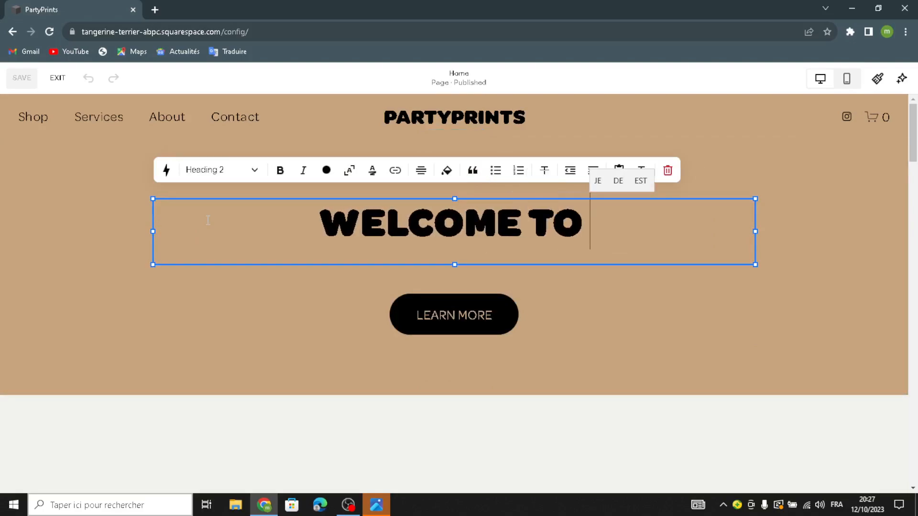
{"action": "key", "text": "BackSpace"}
{"action": "key", "text": "BackSpace"}
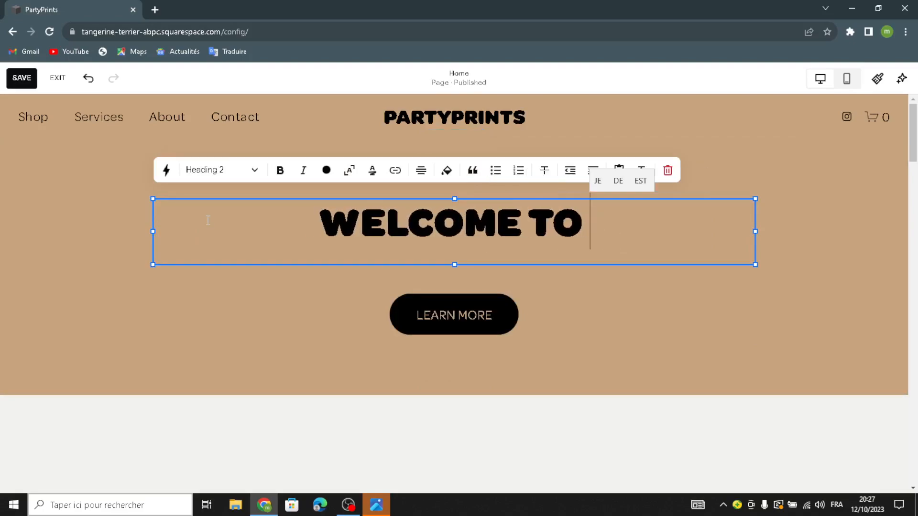
{"action": "type", "text": "OUR S"}
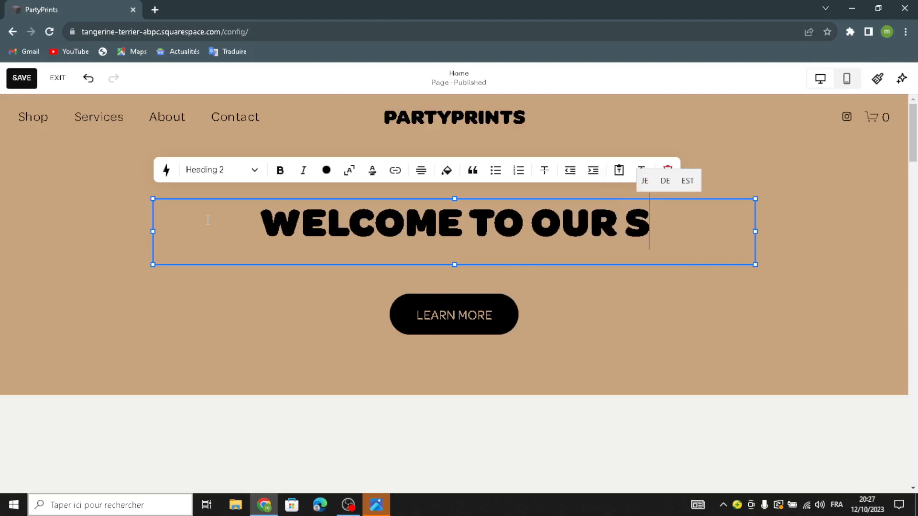
{"action": "type", "text": "ITE F"}
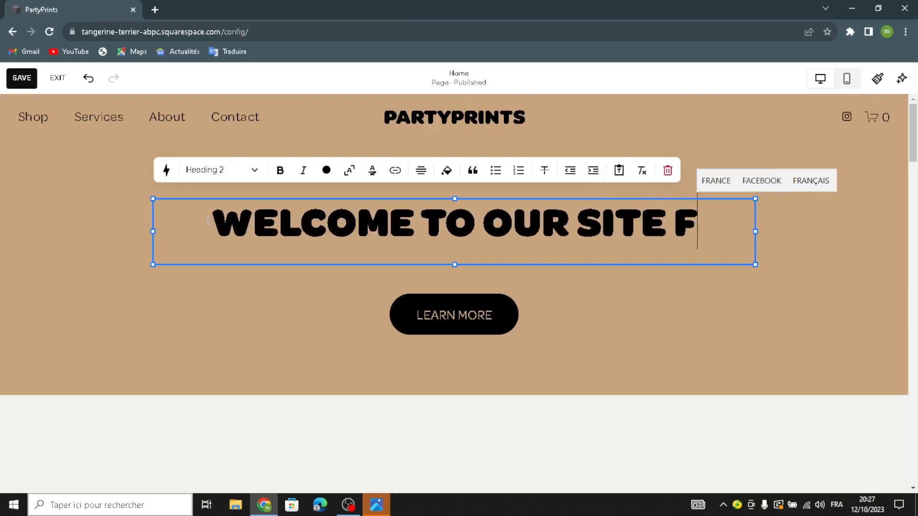
{"action": "type", "text": "OR PRI"}
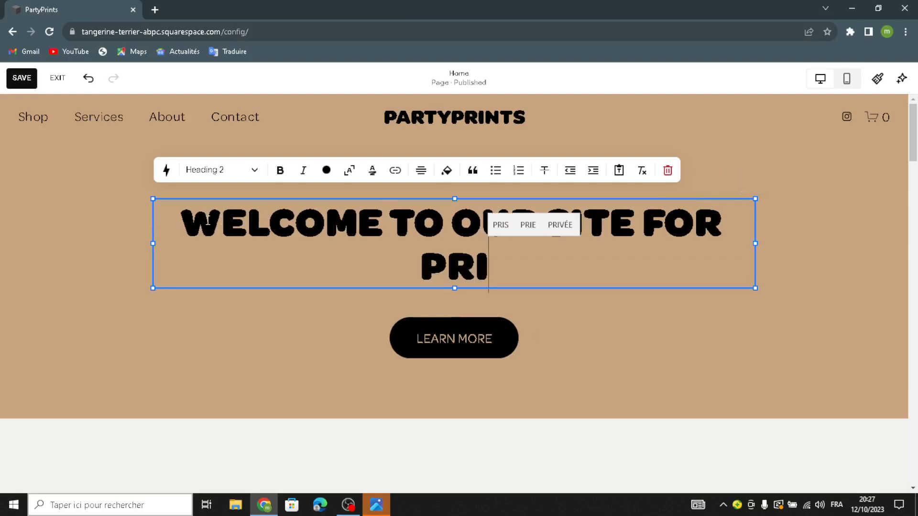
{"action": "type", "text": "NTABLE"}
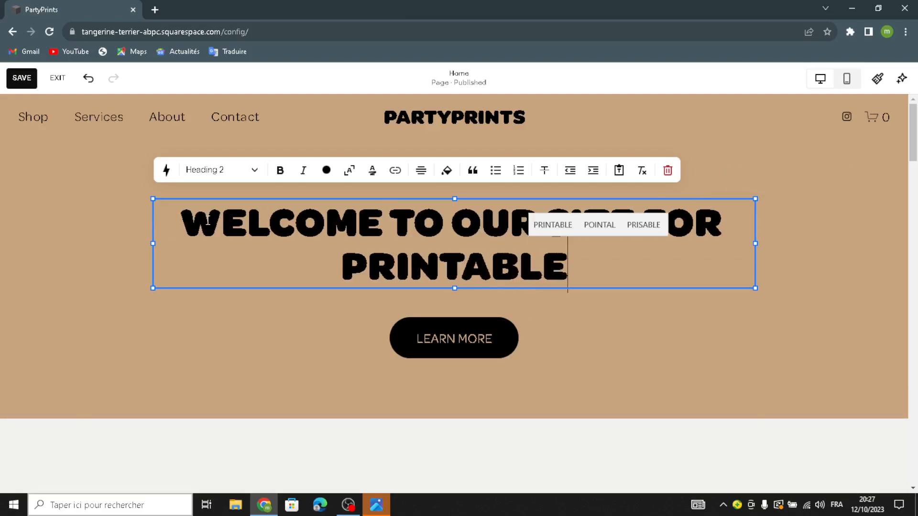
{"action": "type", "text": " INVAT"}
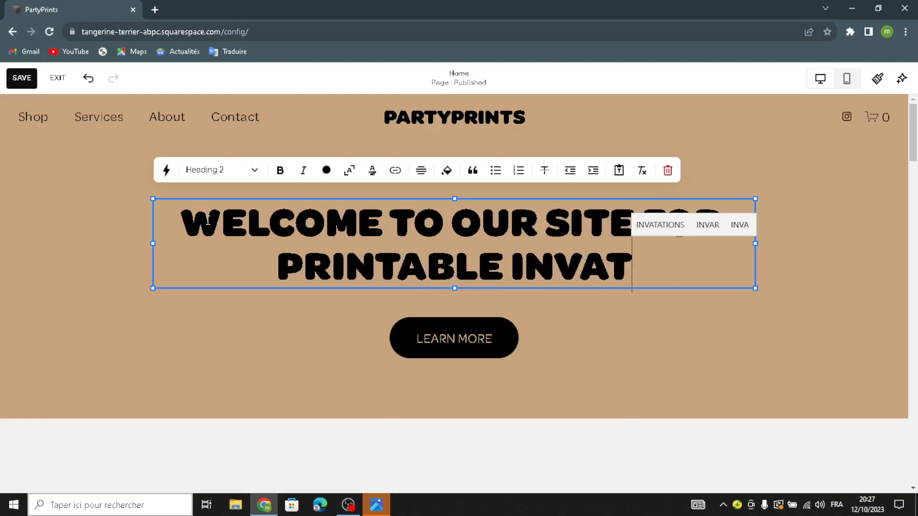
{"action": "key", "text": "BackSpace"}
{"action": "key", "text": "BackSpace"}
{"action": "key", "text": "BackSpace"}
{"action": "key", "text": "BackSpace"}
{"action": "key", "text": "BackSpace"}
{"action": "type", "text": "PARTY"}
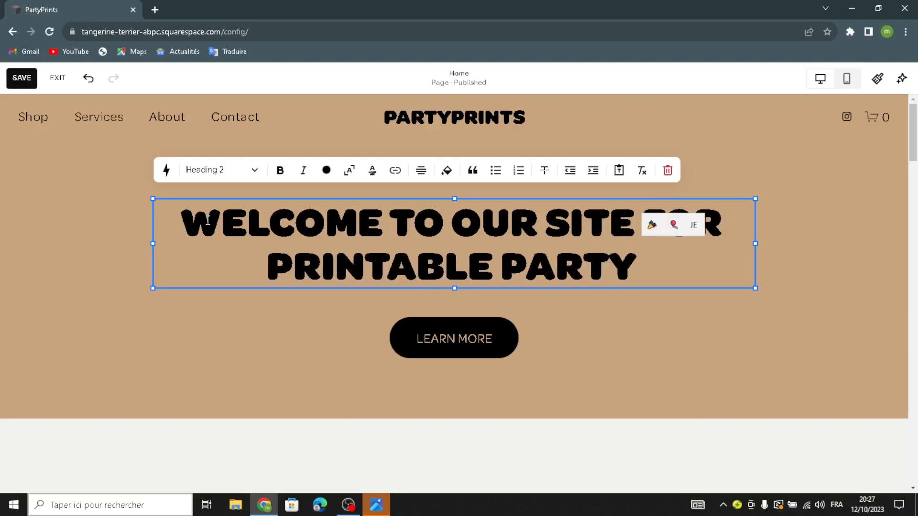
{"action": "type", "text": " INVAT"}
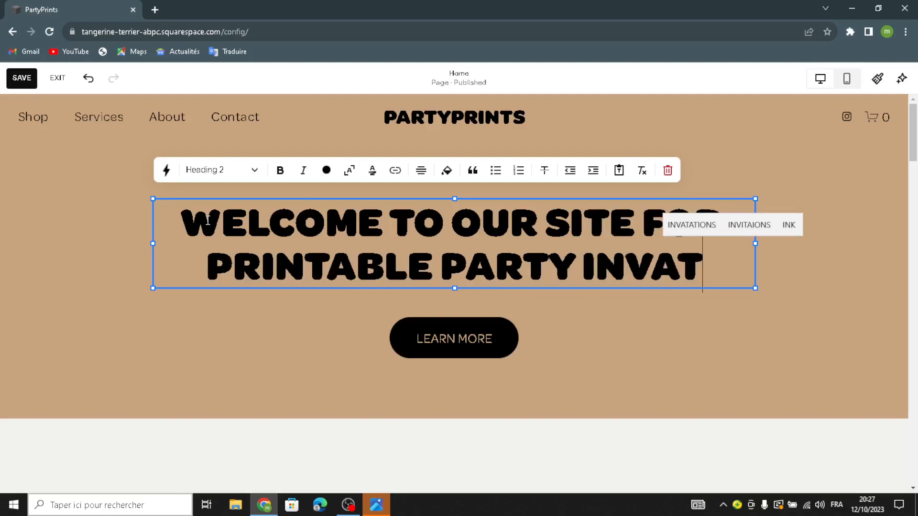
{"action": "type", "text": "ATIONS"}
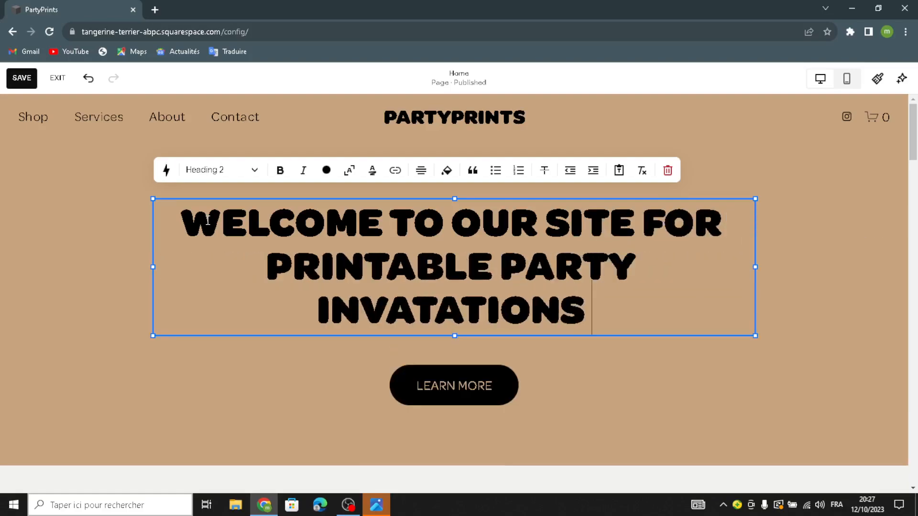
Change the label of the button below the banner heading to "shop now"
{"action": "left_click", "coordinate": [407, 381]}
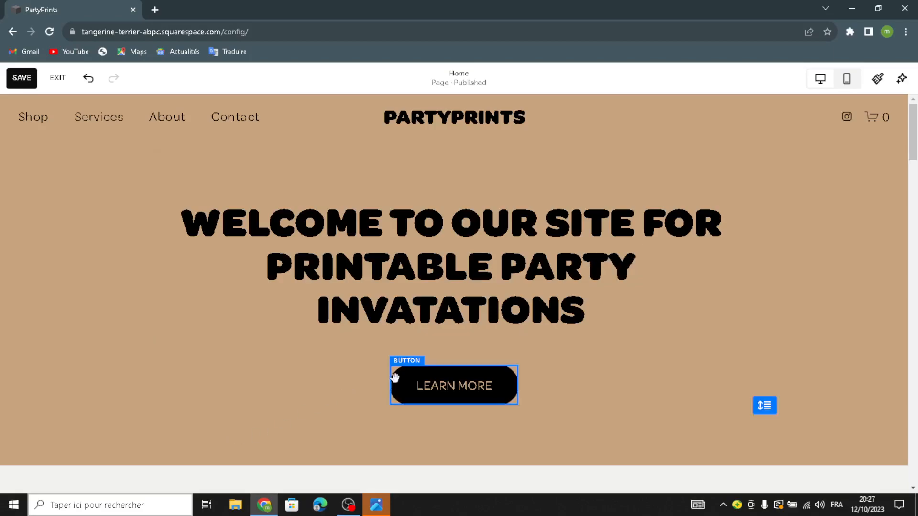
{"action": "left_click_drag", "start_coordinate": [435, 387], "coordinate": [451, 391]}
{"action": "left_click", "coordinate": [402, 341]}
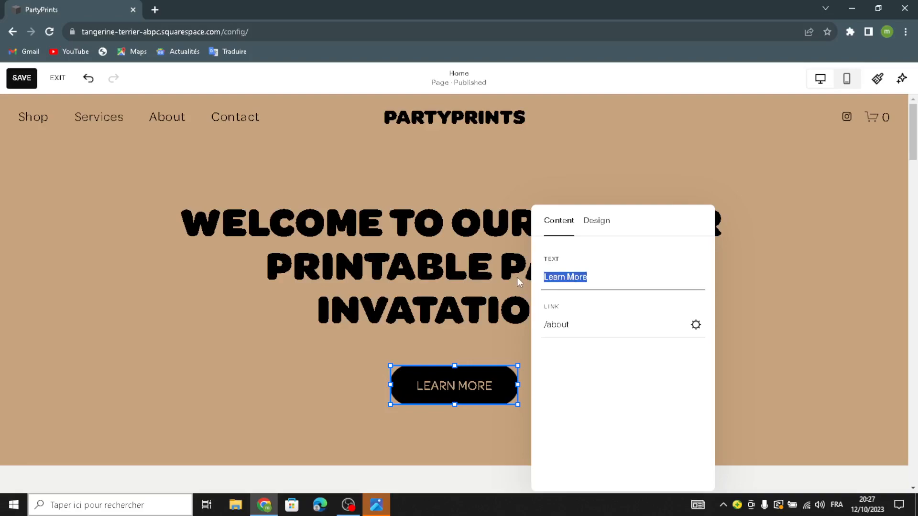
{"action": "type", "text": "shop "}
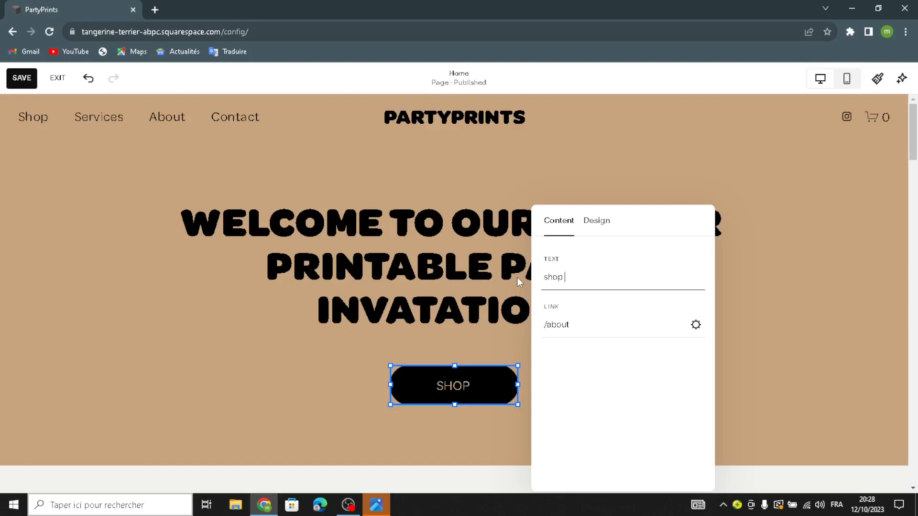
{"action": "type", "text": "now"}
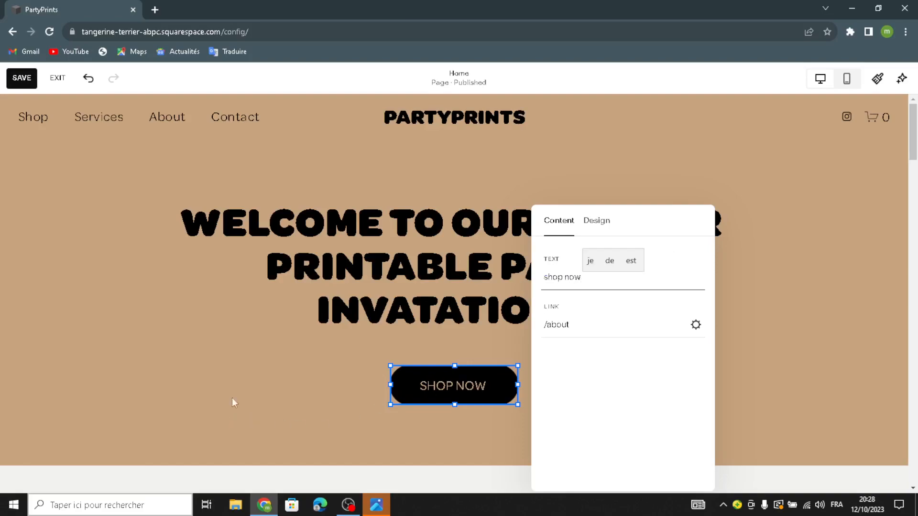
{"action": "left_click", "coordinate": [235, 420]}
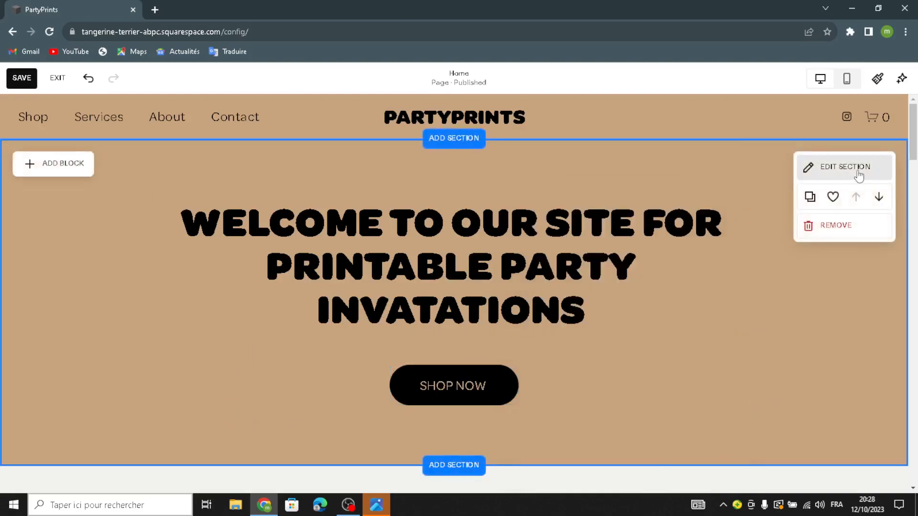
Switch the banner section's background to an image and remove the default landscape picture
{"action": "left_click", "coordinate": [858, 168]}
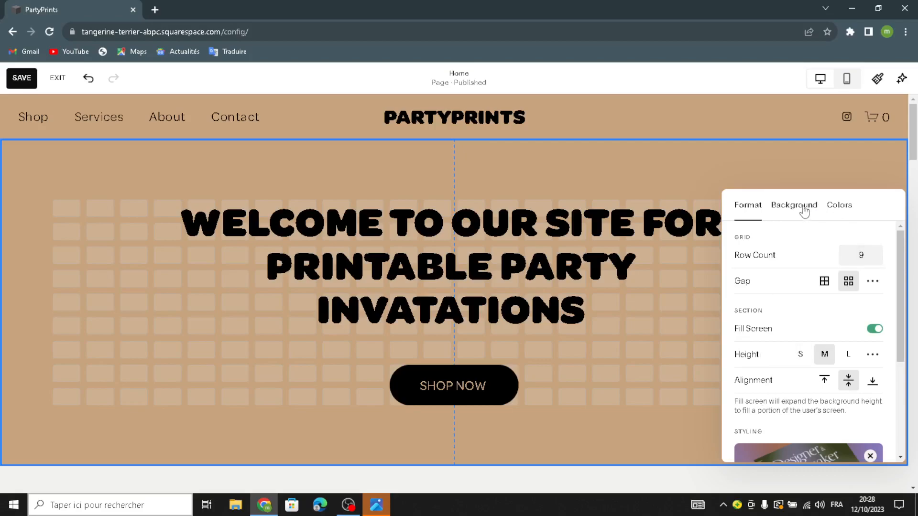
{"action": "left_click", "coordinate": [786, 211]}
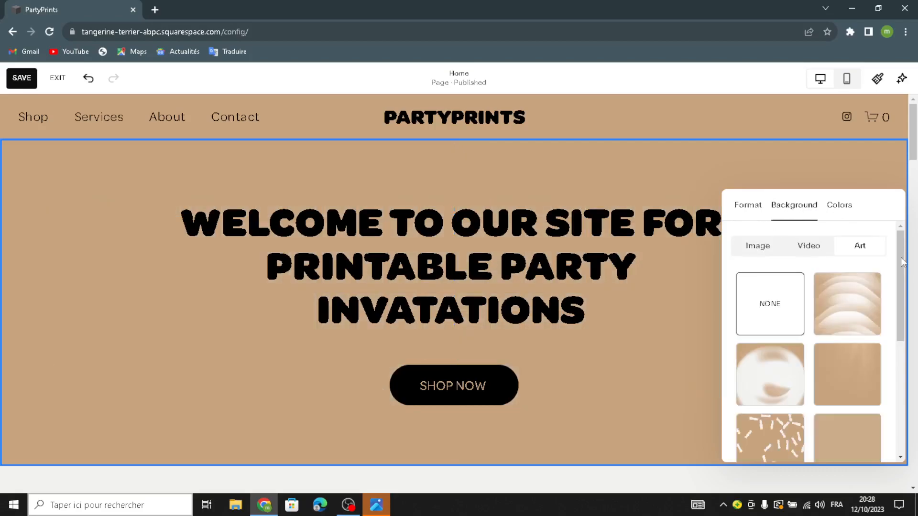
{"action": "left_click", "coordinate": [755, 246]}
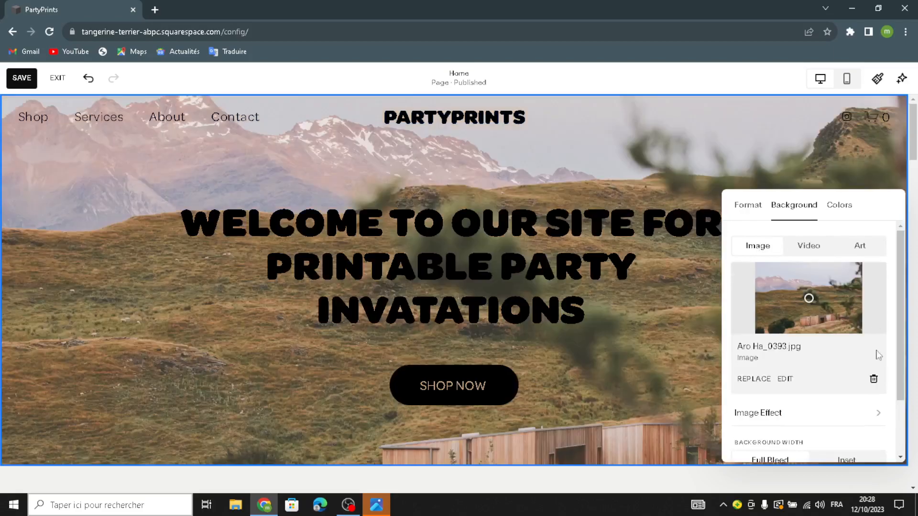
{"action": "left_click", "coordinate": [874, 379]}
Search the free stock images for "printable party invatations" as the banner background and look through the pictures
{"action": "left_click", "coordinate": [811, 293]}
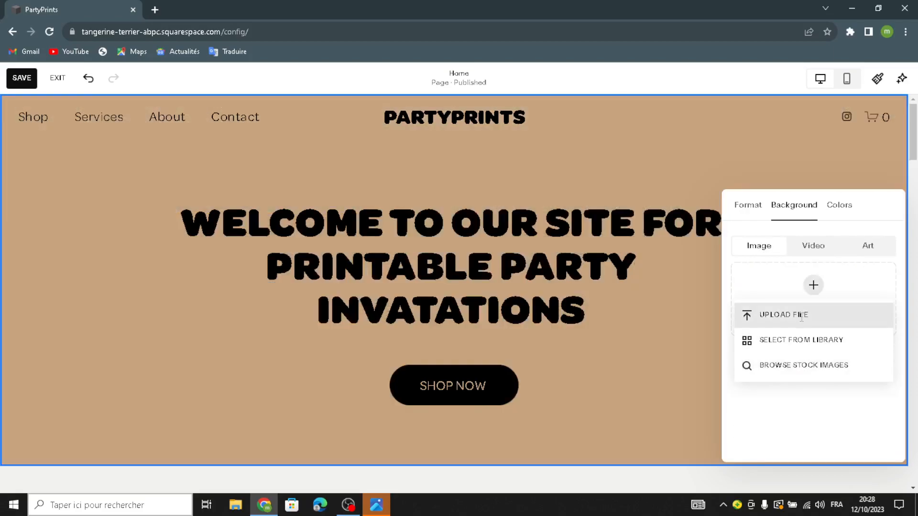
{"action": "left_click", "coordinate": [788, 340]}
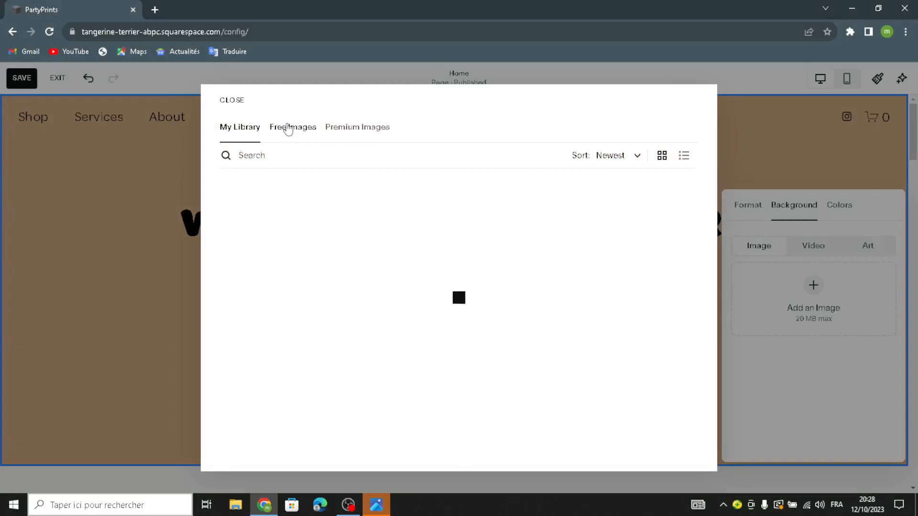
{"action": "left_click", "coordinate": [288, 128]}
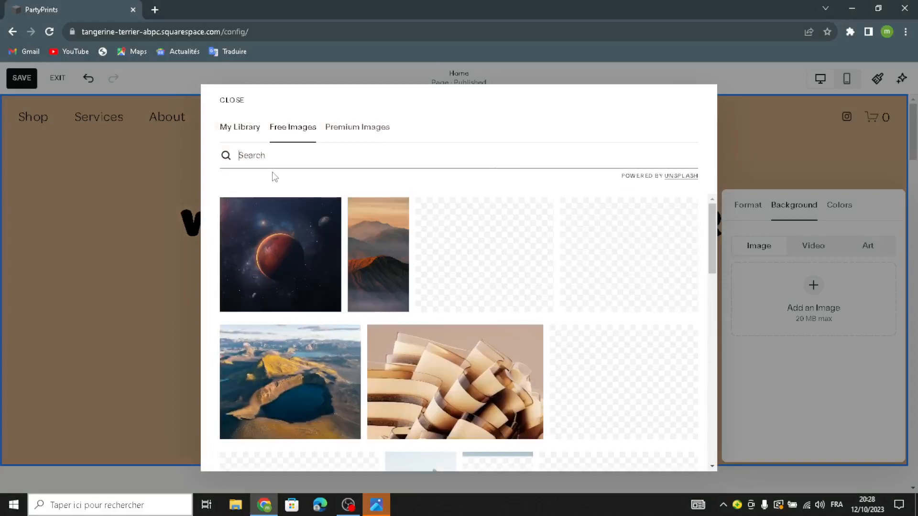
{"action": "type", "text": "printable "}
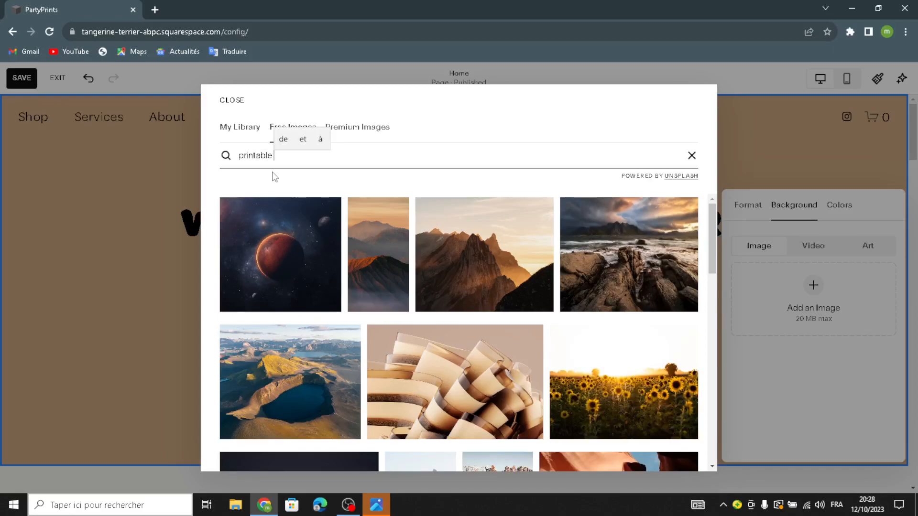
{"action": "type", "text": "party "}
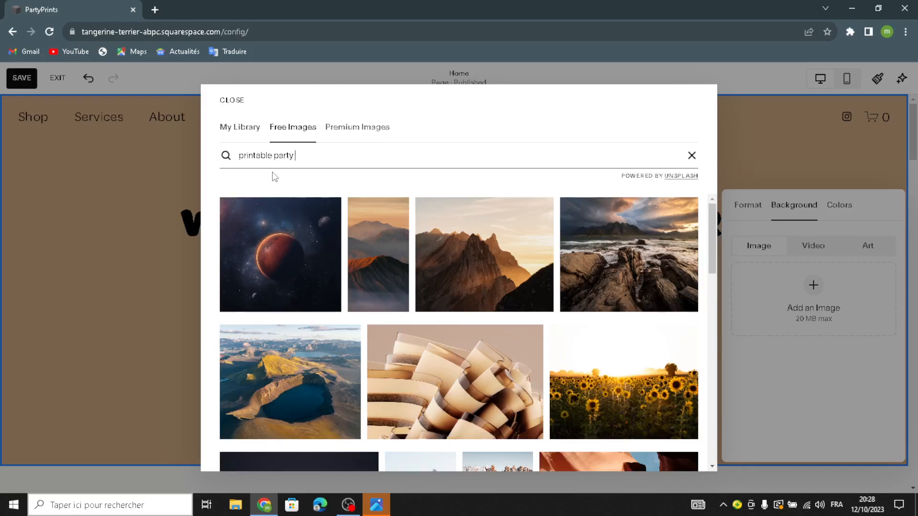
{"action": "type", "text": "invatations"}
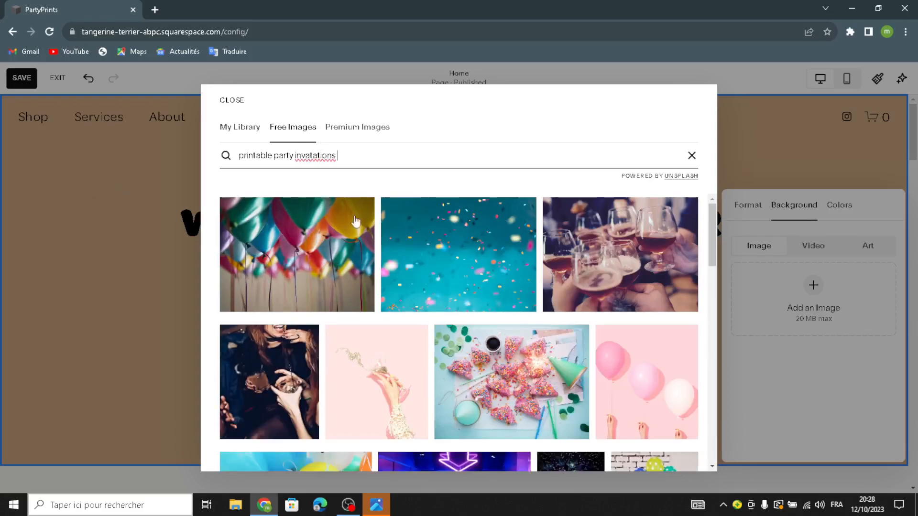
{"action": "scroll", "coordinate": [376, 211], "scroll_direction": "down", "scroll_amount": 3}
{"action": "scroll", "coordinate": [376, 212], "scroll_direction": "down", "scroll_amount": 6}
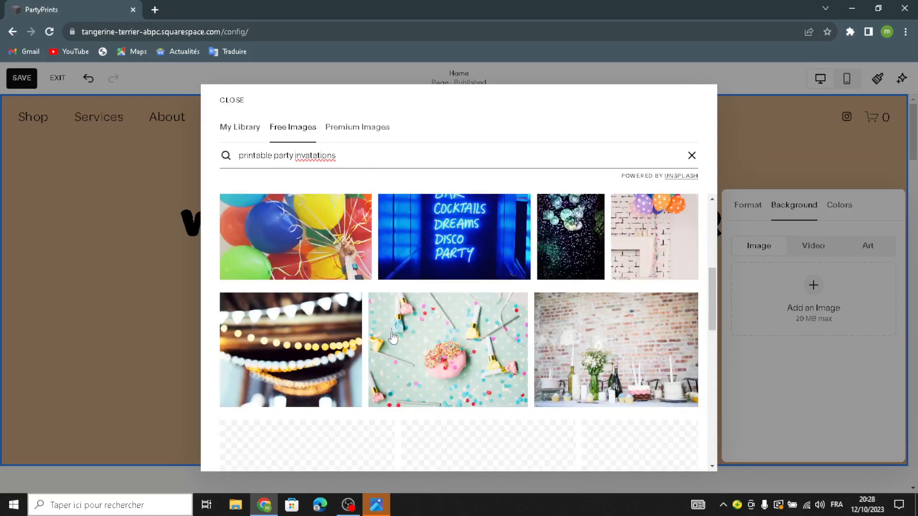
{"action": "scroll", "coordinate": [363, 258], "scroll_direction": "up", "scroll_amount": 9}
Search the premium stock images for "printable party invatations"
{"action": "left_click_drag", "start_coordinate": [346, 157], "coordinate": [234, 169]}
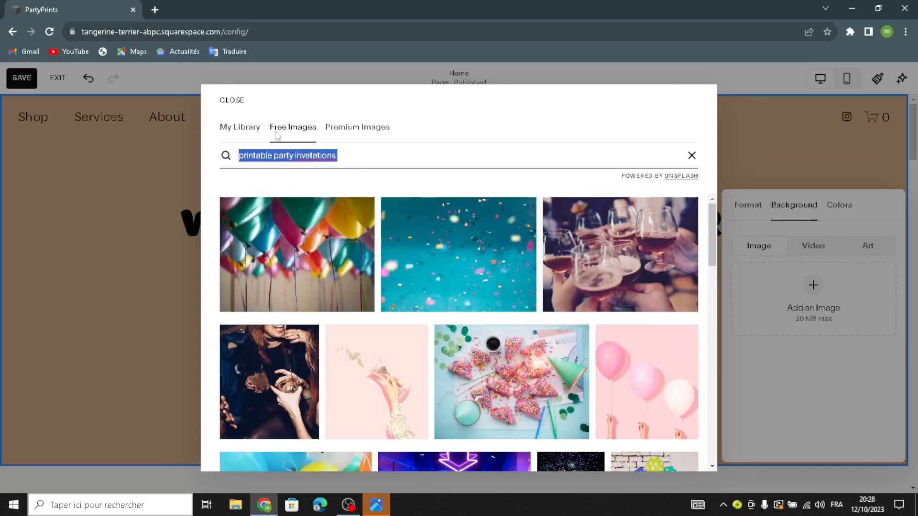
{"action": "left_click", "coordinate": [350, 128]}
{"action": "right_click", "coordinate": [320, 156]}
{"action": "left_click", "coordinate": [299, 157]}
{"action": "type", "text": "PartyPrints"}
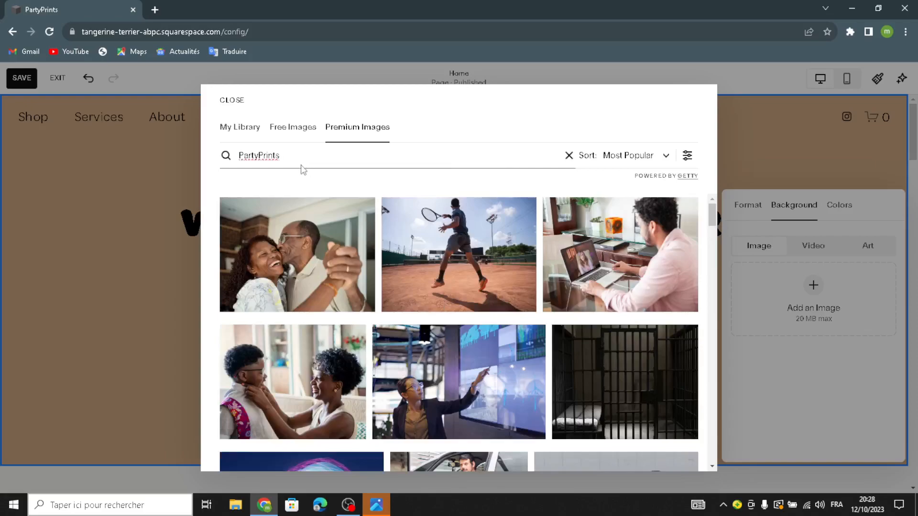
{"action": "double_click", "coordinate": [258, 155]}
{"action": "type", "text": "p"}
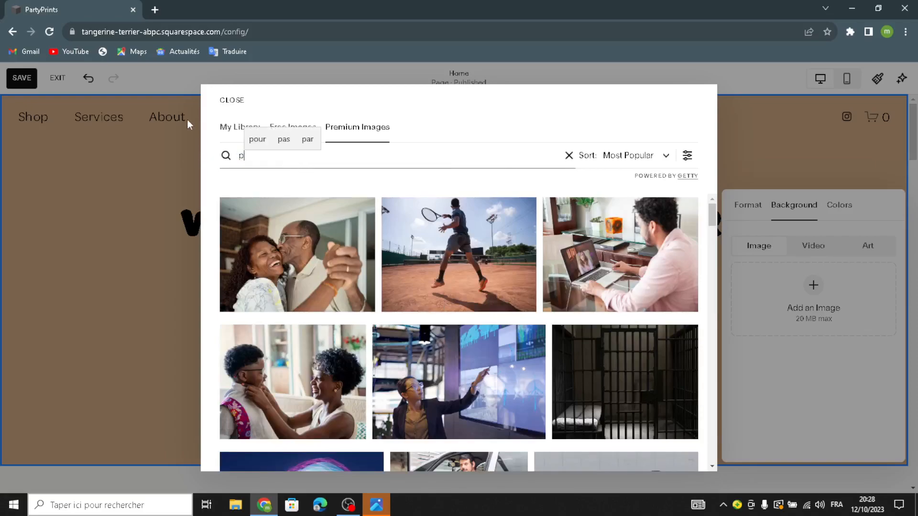
{"action": "type", "text": "rintable "}
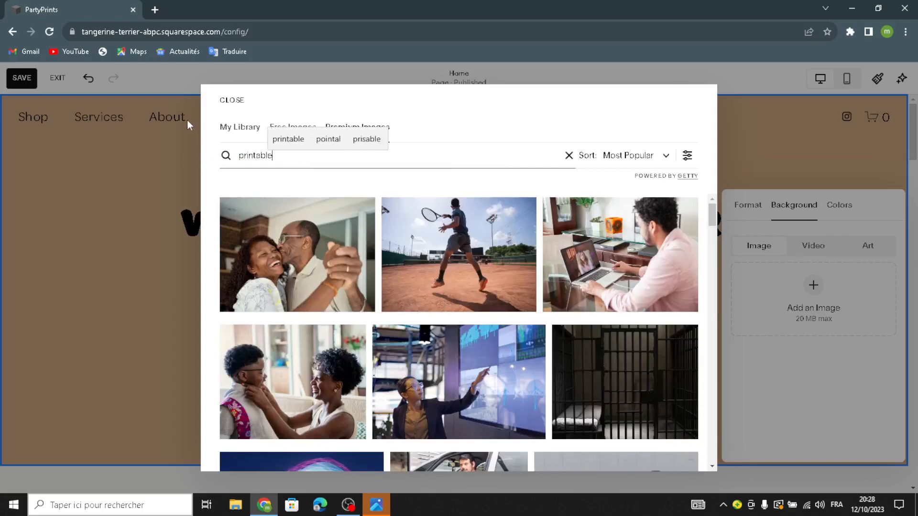
{"action": "type", "text": "party i"}
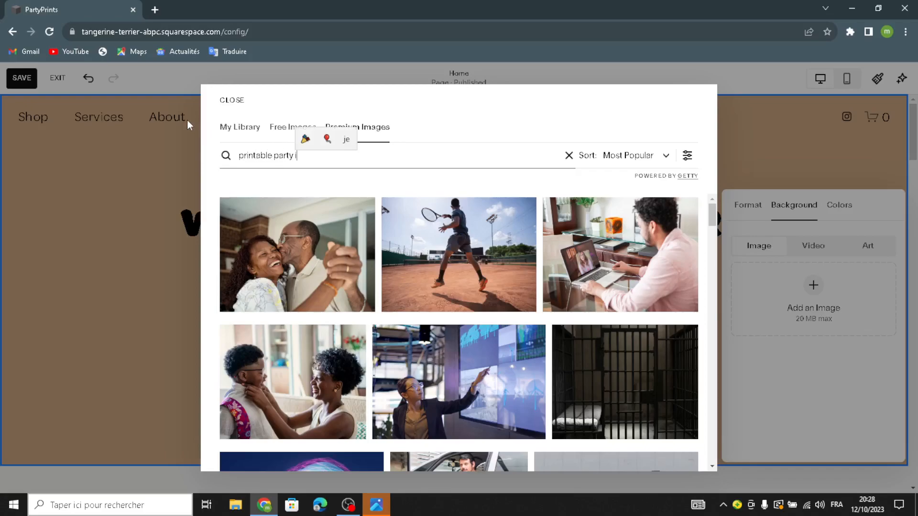
{"action": "type", "text": "nvat"}
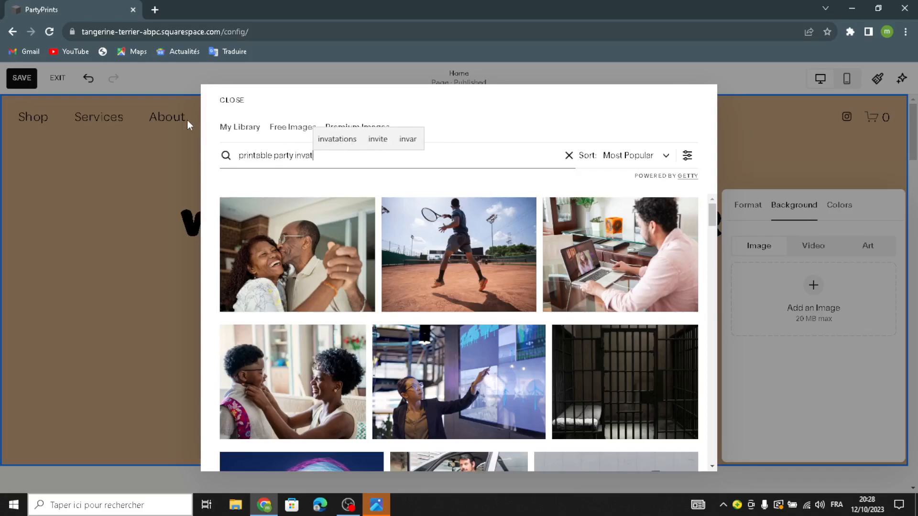
{"action": "type", "text": "ations"}
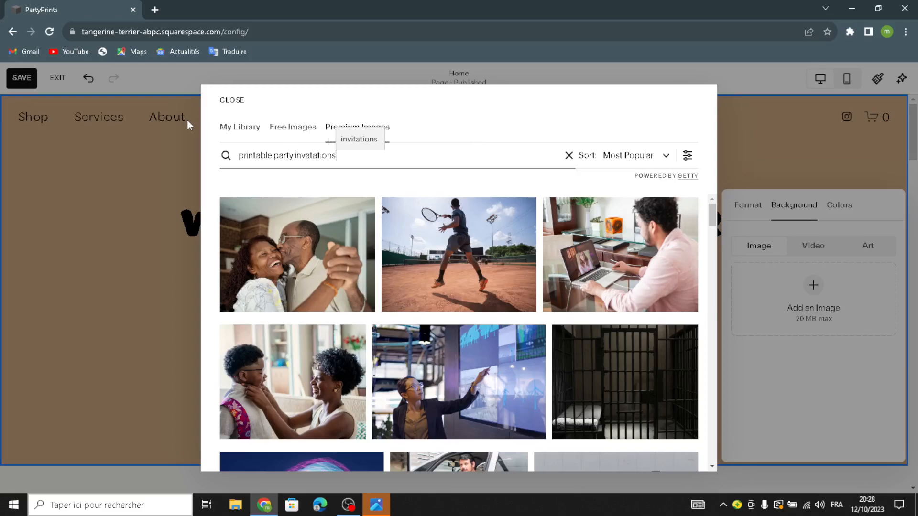
{"action": "key", "text": "Return"}
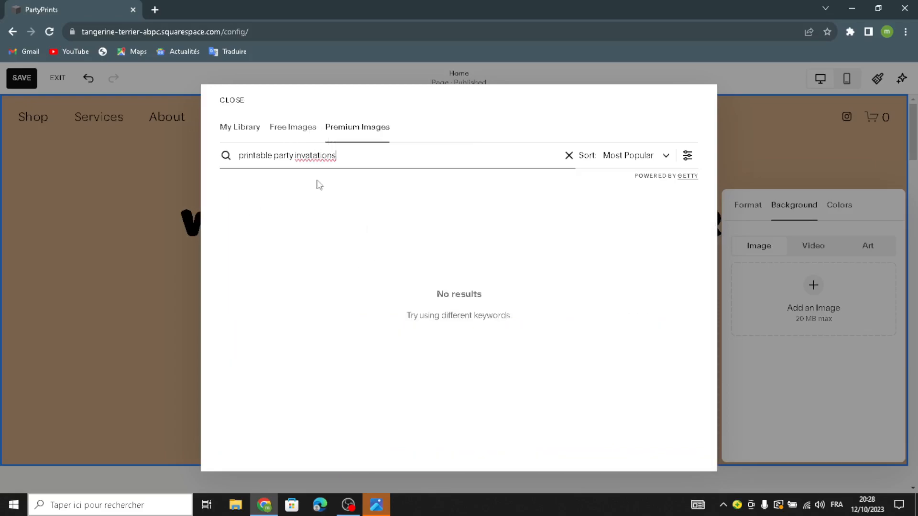
Sort the premium stock images by Best Match
{"action": "left_click", "coordinate": [625, 166]}
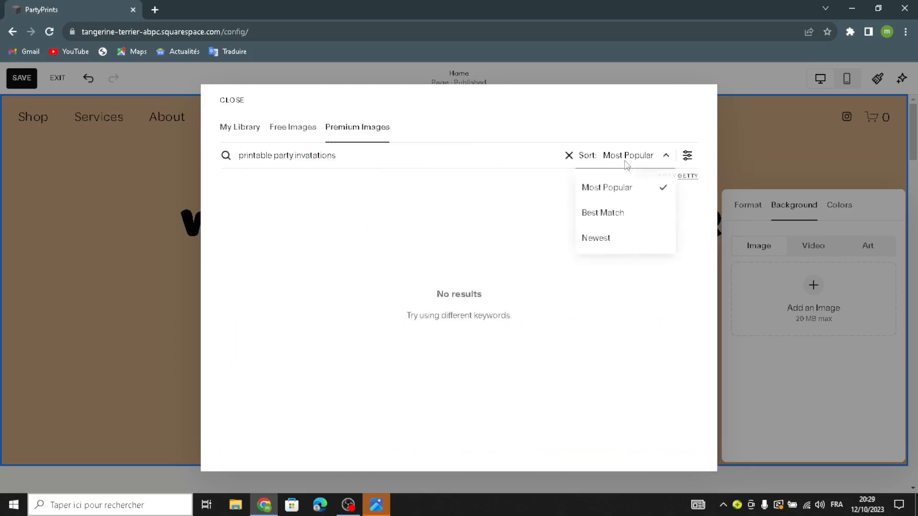
{"action": "left_click", "coordinate": [610, 213]}
Search the free stock images for the same phrase, "printable party invatations"
{"action": "left_click_drag", "start_coordinate": [351, 156], "coordinate": [225, 157]}
{"action": "key", "text": "ctrl+c"}
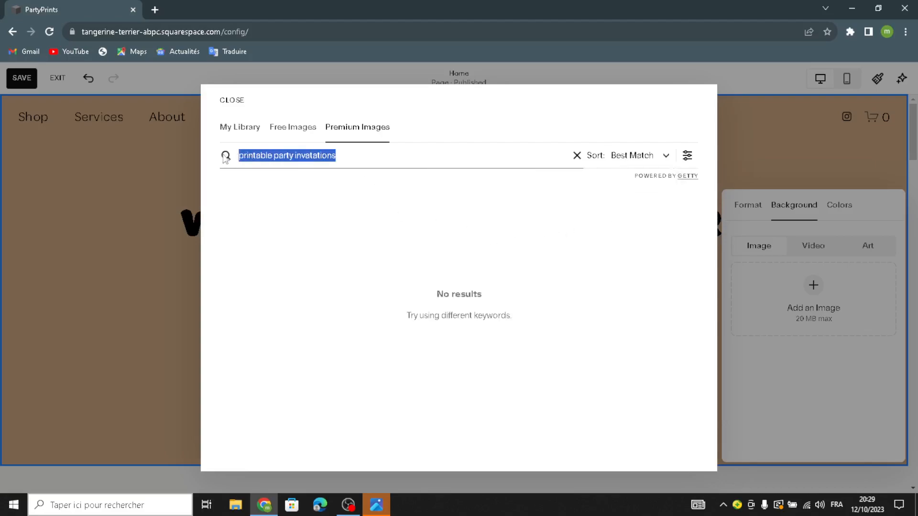
{"action": "left_click", "coordinate": [297, 129]}
{"action": "left_click", "coordinate": [323, 153]}
{"action": "key", "text": "ctrl+v"}
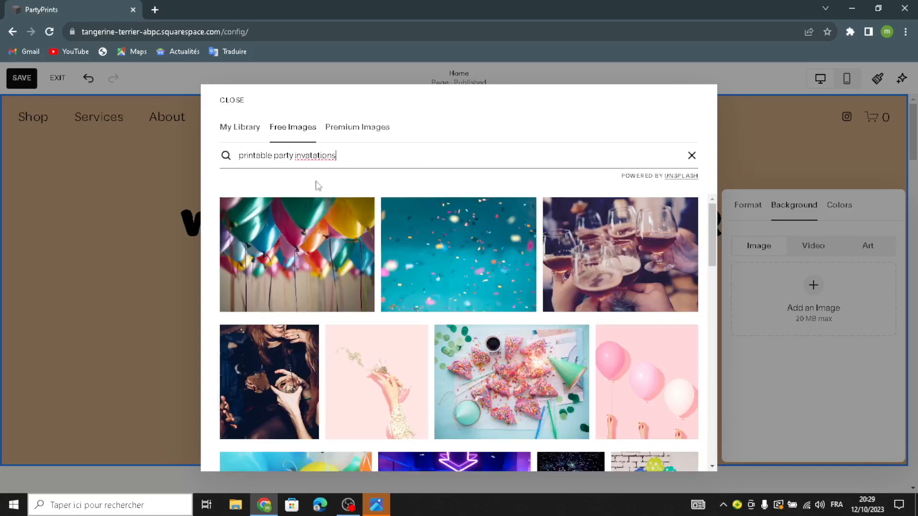
Set the free photo of pink balloons on a pink backdrop as the banner section's background image
{"action": "scroll", "coordinate": [470, 317], "scroll_direction": "down", "scroll_amount": 10}
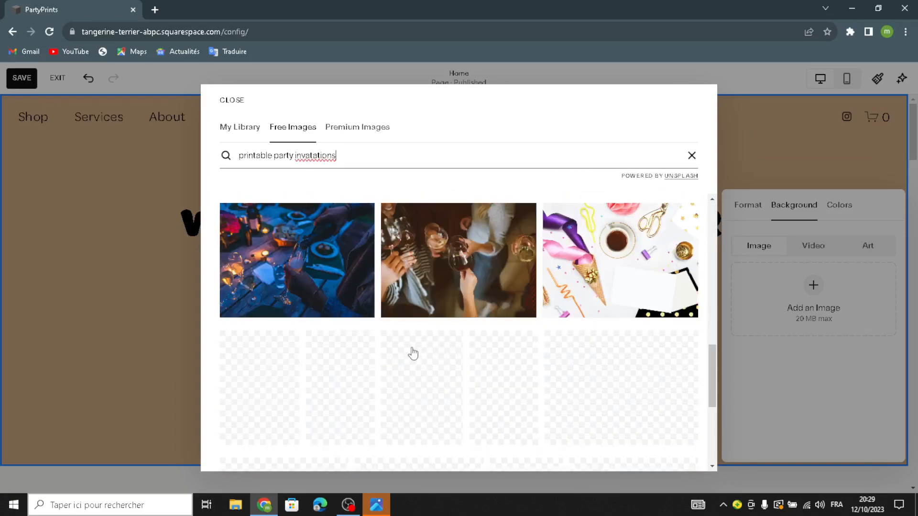
{"action": "scroll", "coordinate": [416, 349], "scroll_direction": "down", "scroll_amount": 5}
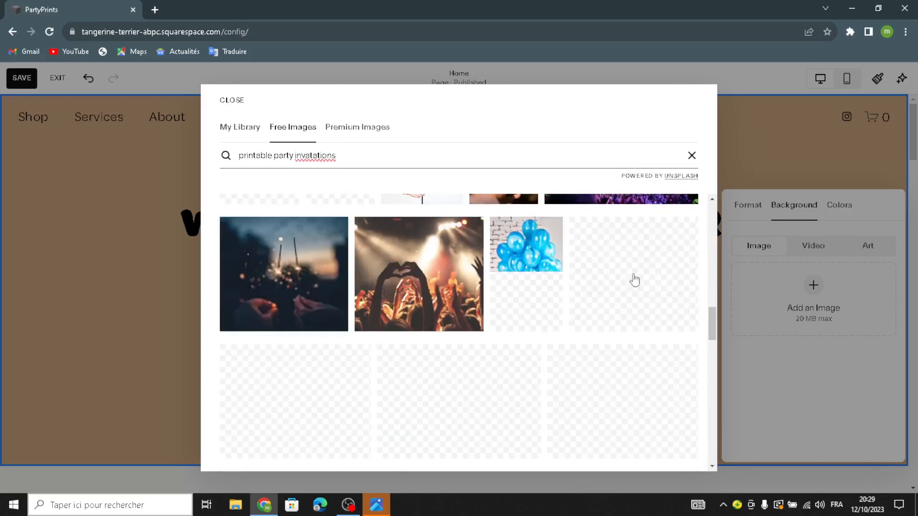
{"action": "scroll", "coordinate": [421, 330], "scroll_direction": "up", "scroll_amount": 9}
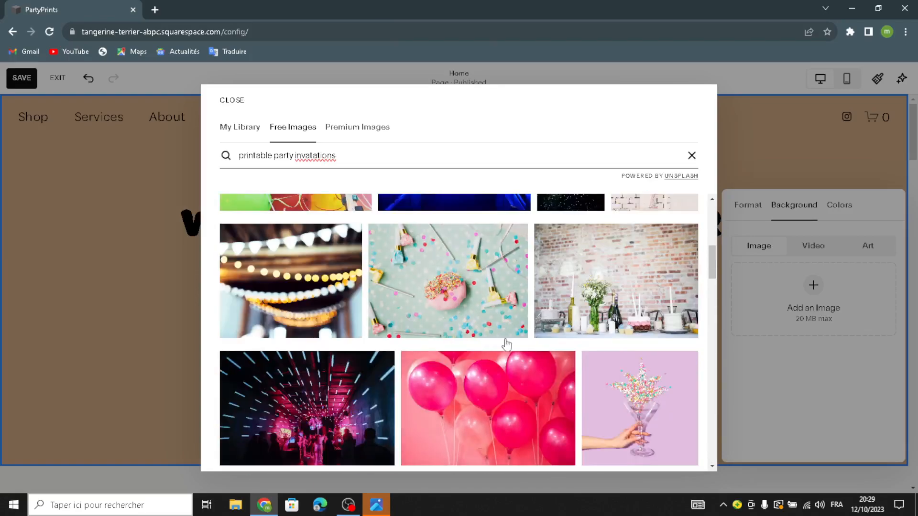
{"action": "left_click", "coordinate": [525, 391]}
{"action": "left_click", "coordinate": [609, 319]}
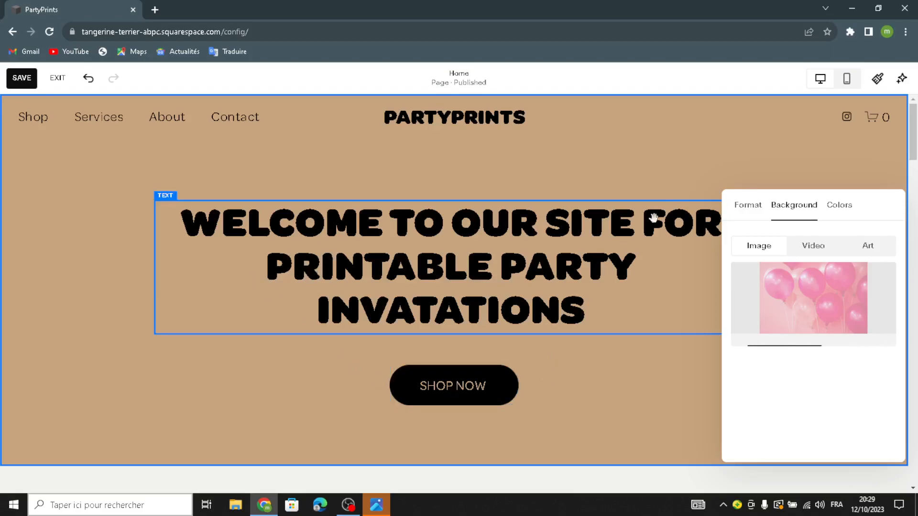
{"action": "mouse_move", "coordinate": [452, 128]}
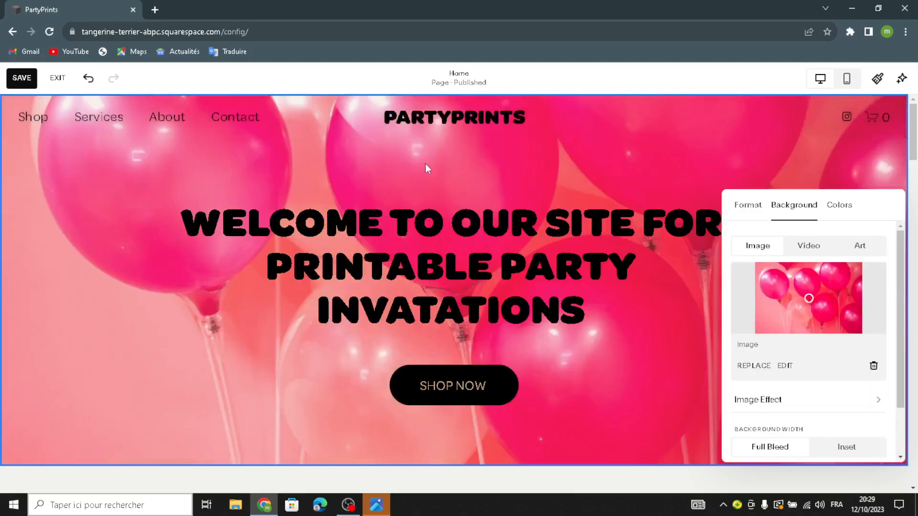
{"action": "left_click", "coordinate": [440, 176]}
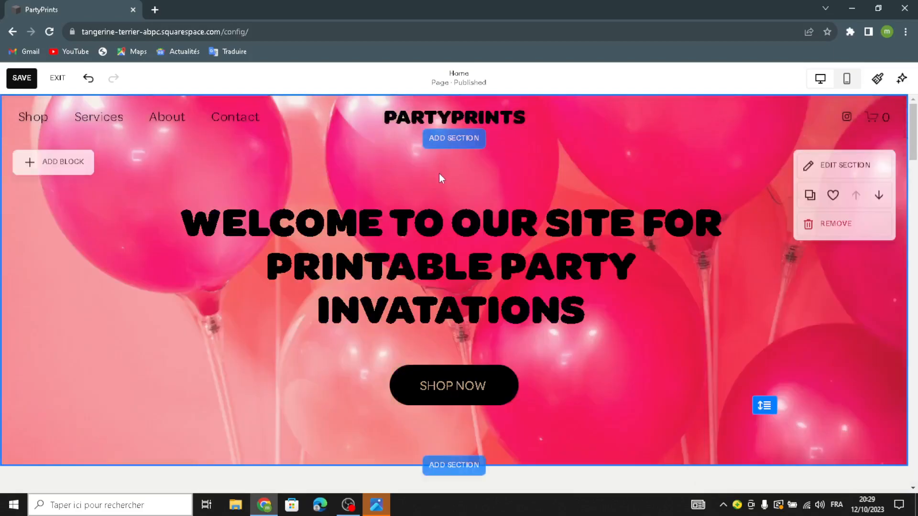
Look through the section templates and the block types available for the homepage banner
{"action": "left_click", "coordinate": [452, 142]}
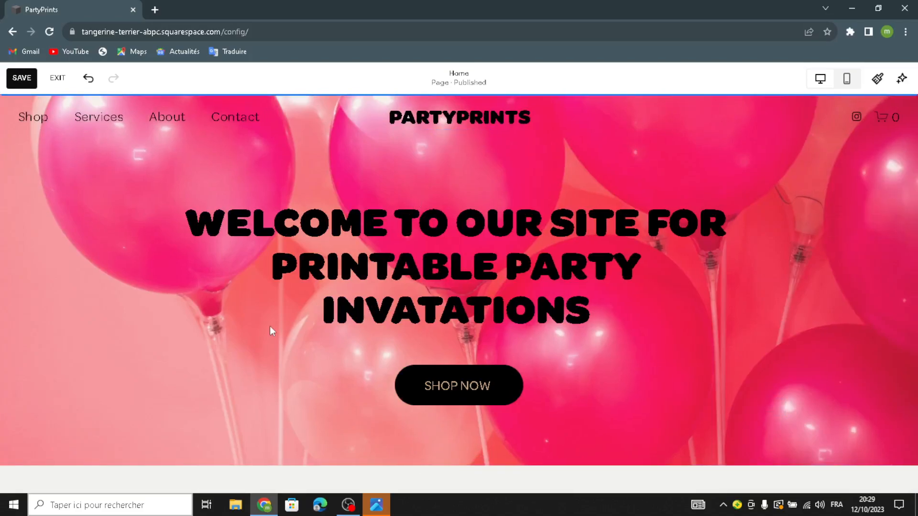
{"action": "scroll", "coordinate": [138, 345], "scroll_direction": "down", "scroll_amount": 5}
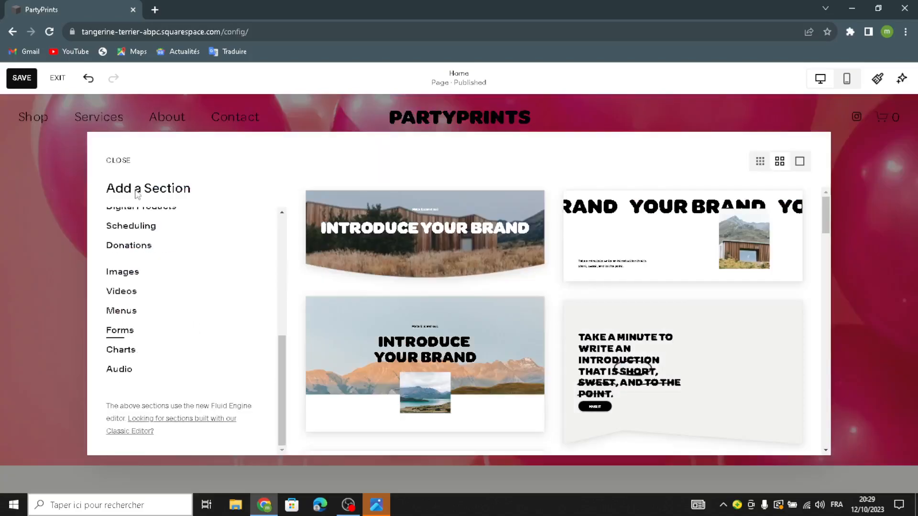
{"action": "left_click", "coordinate": [118, 160]}
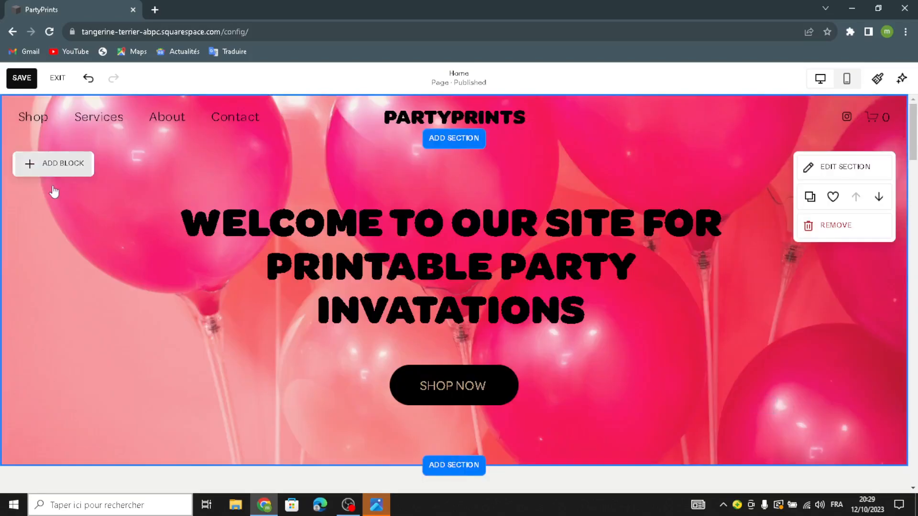
{"action": "left_click", "coordinate": [48, 165]}
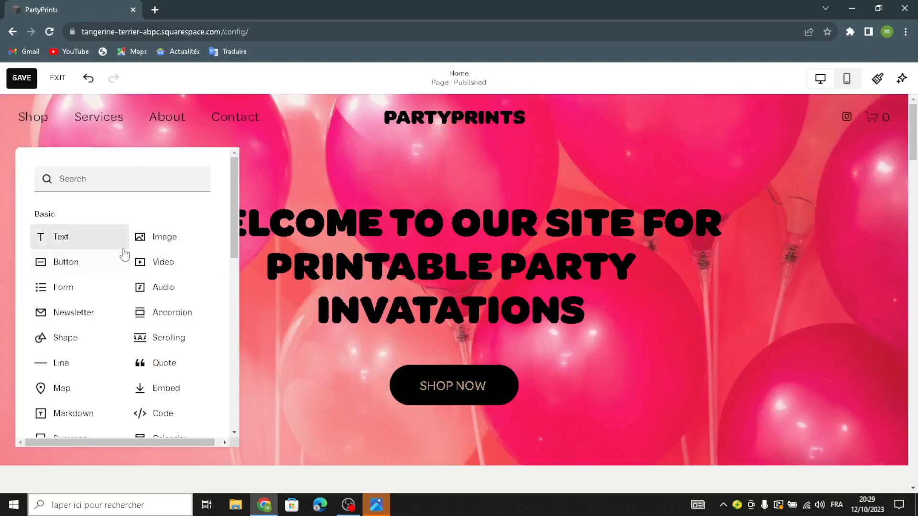
{"action": "left_click", "coordinate": [392, 168]}
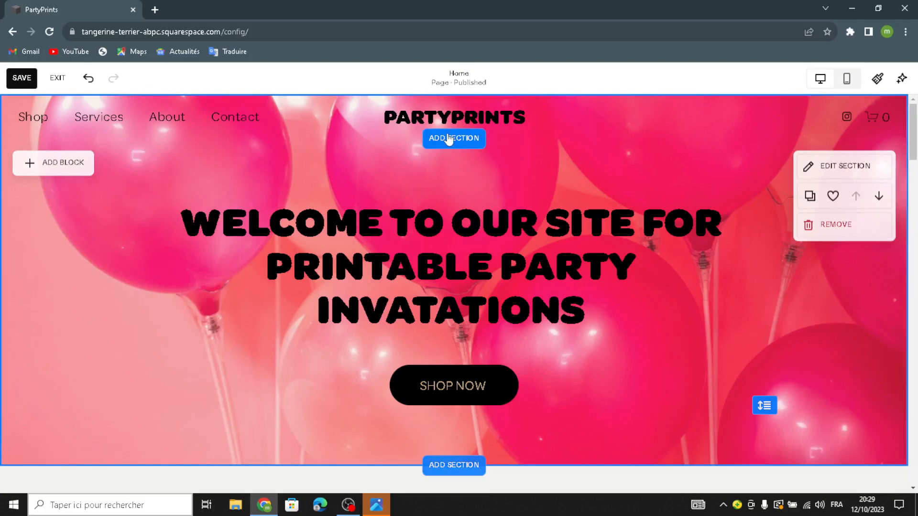
Examine the site header's title, logo and mobile logo settings and its element options
{"action": "left_click", "coordinate": [472, 136]}
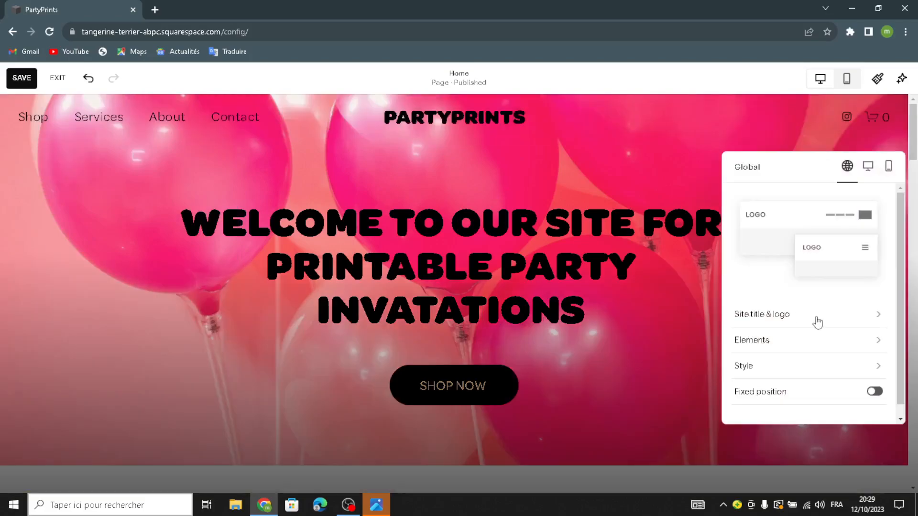
{"action": "left_click", "coordinate": [787, 314]}
{"action": "left_click_drag", "start_coordinate": [776, 211], "coordinate": [741, 202]}
{"action": "left_click", "coordinate": [815, 207]}
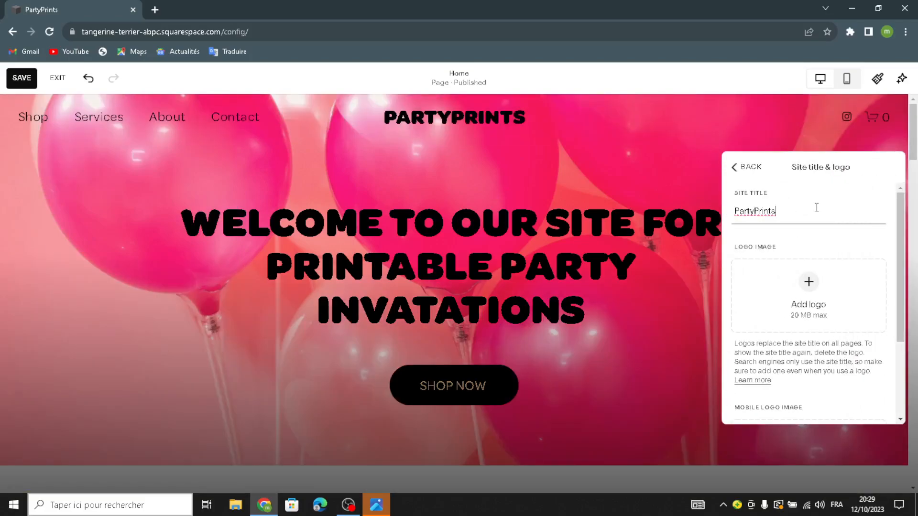
{"action": "left_click", "coordinate": [809, 287]}
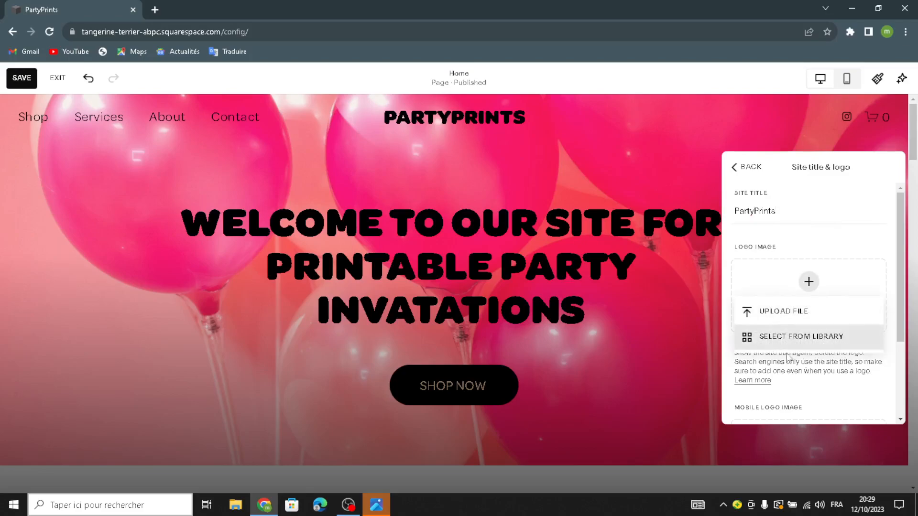
{"action": "left_click", "coordinate": [769, 373]}
{"action": "scroll", "coordinate": [775, 350], "scroll_direction": "down", "scroll_amount": 3}
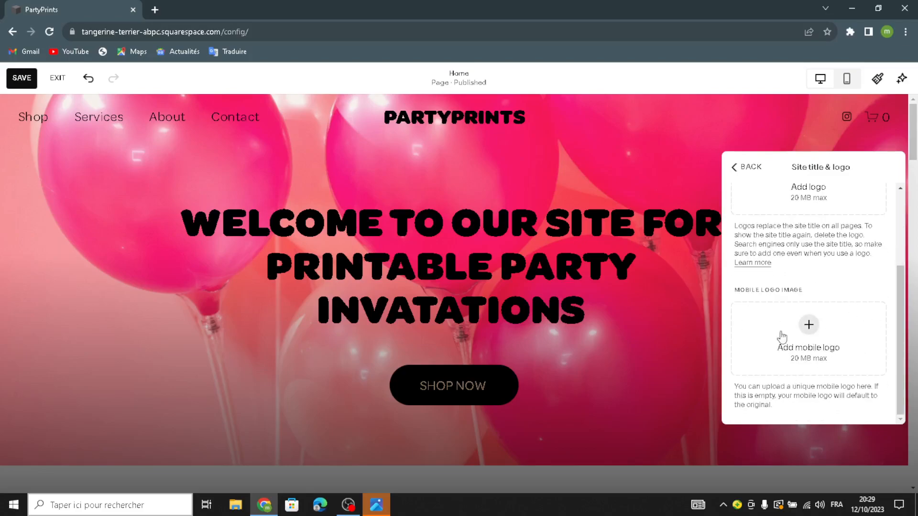
{"action": "left_click", "coordinate": [755, 174]}
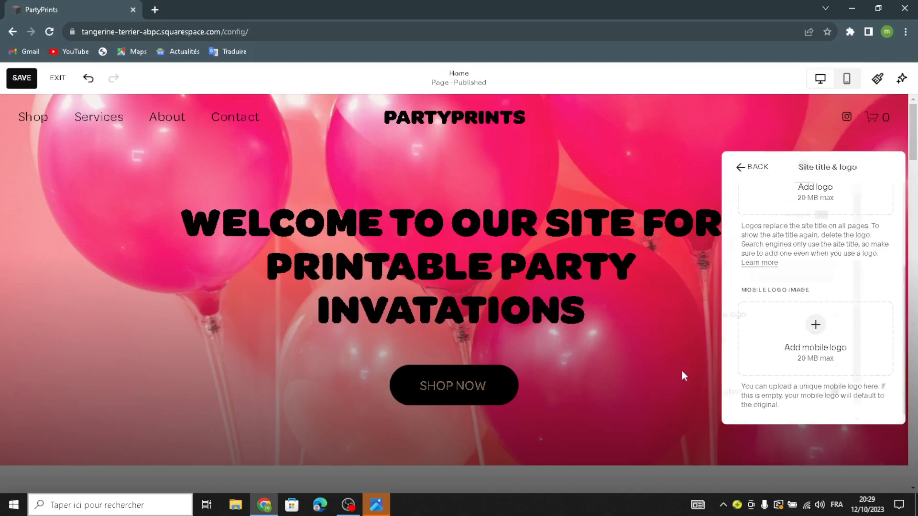
{"action": "left_click", "coordinate": [755, 344]}
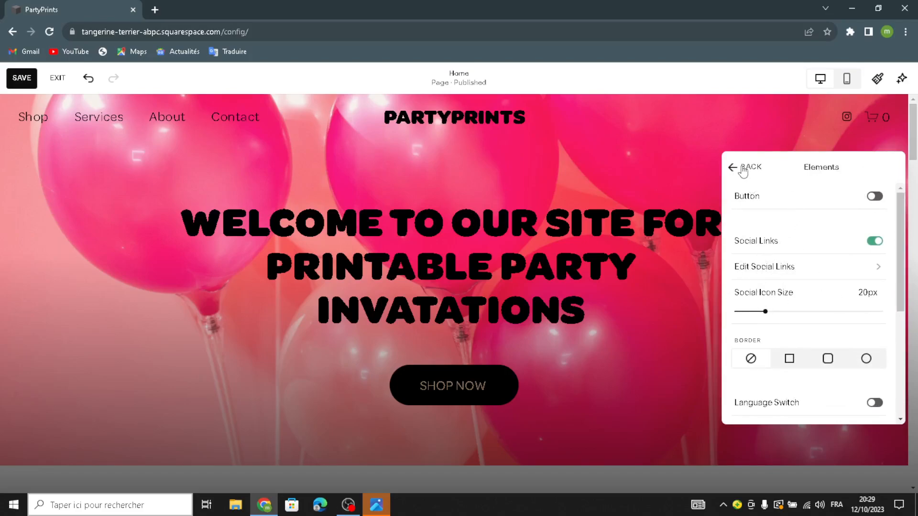
{"action": "left_click", "coordinate": [662, 162]}
Examine the element and content settings of the Featured Products section
{"action": "scroll", "coordinate": [655, 289], "scroll_direction": "down", "scroll_amount": 6}
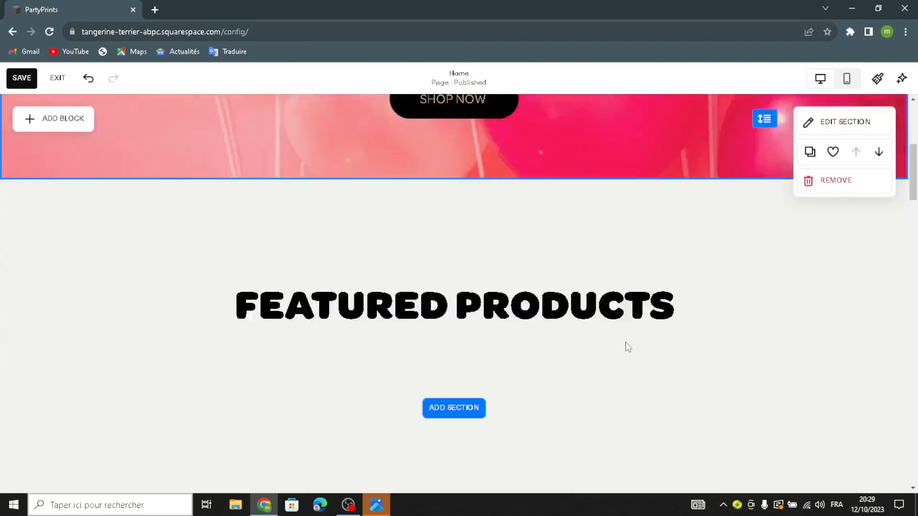
{"action": "scroll", "coordinate": [529, 302], "scroll_direction": "down", "scroll_amount": 3}
{"action": "scroll", "coordinate": [323, 267], "scroll_direction": "up", "scroll_amount": 2}
{"action": "scroll", "coordinate": [321, 278], "scroll_direction": "down", "scroll_amount": 3}
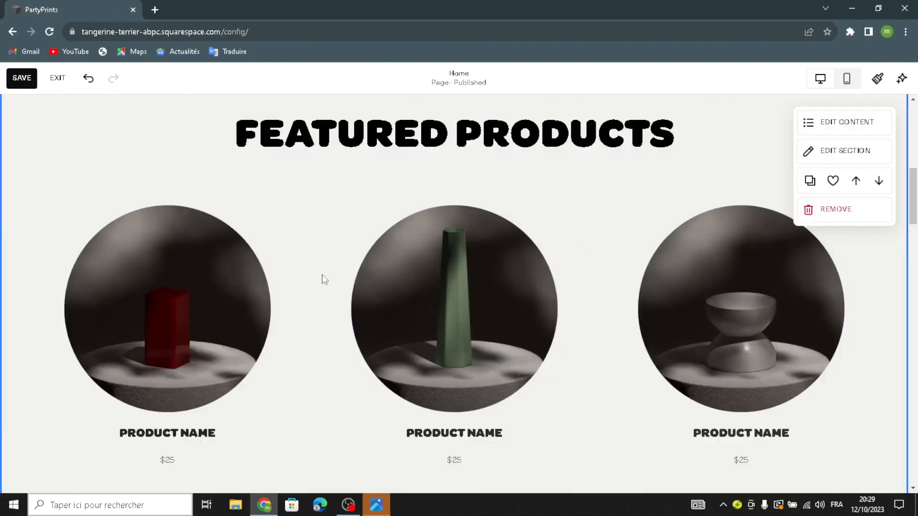
{"action": "scroll", "coordinate": [485, 316], "scroll_direction": "up", "scroll_amount": 5}
{"action": "scroll", "coordinate": [353, 233], "scroll_direction": "down", "scroll_amount": 4}
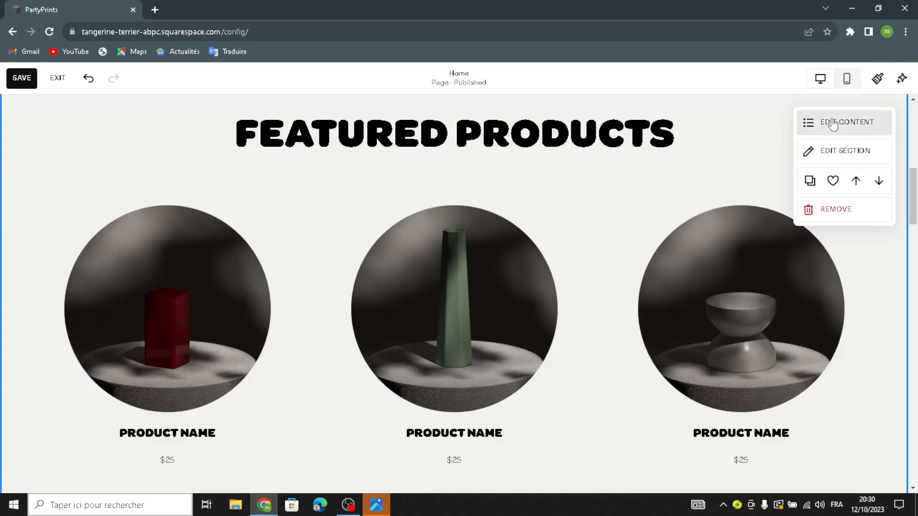
{"action": "left_click", "coordinate": [774, 195]}
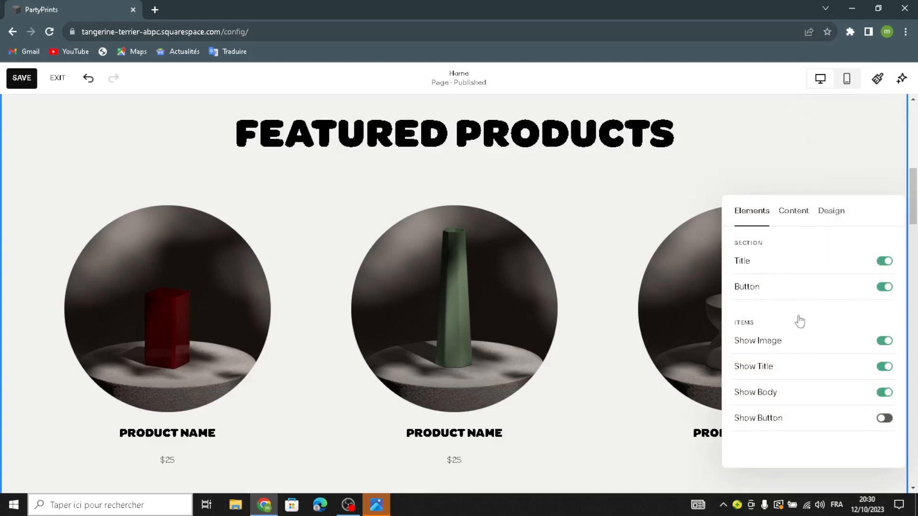
{"action": "left_click", "coordinate": [794, 210]}
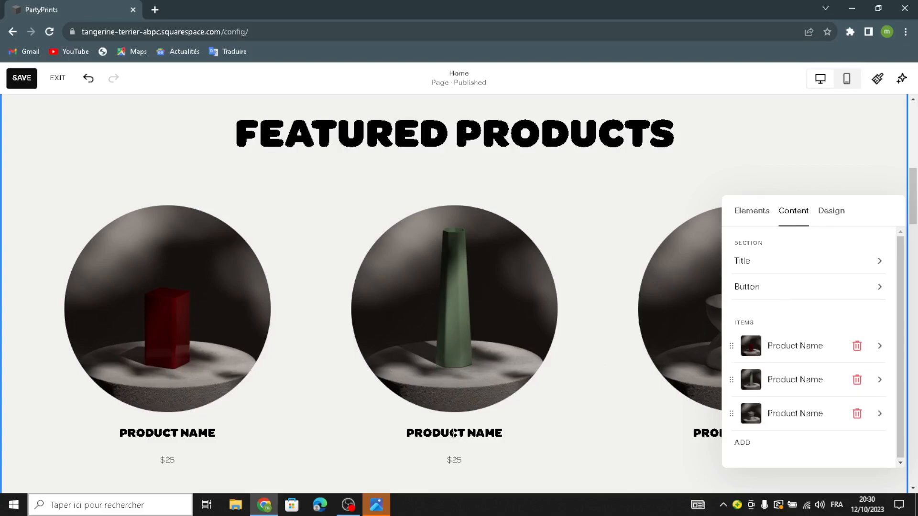
{"action": "left_click", "coordinate": [452, 435]}
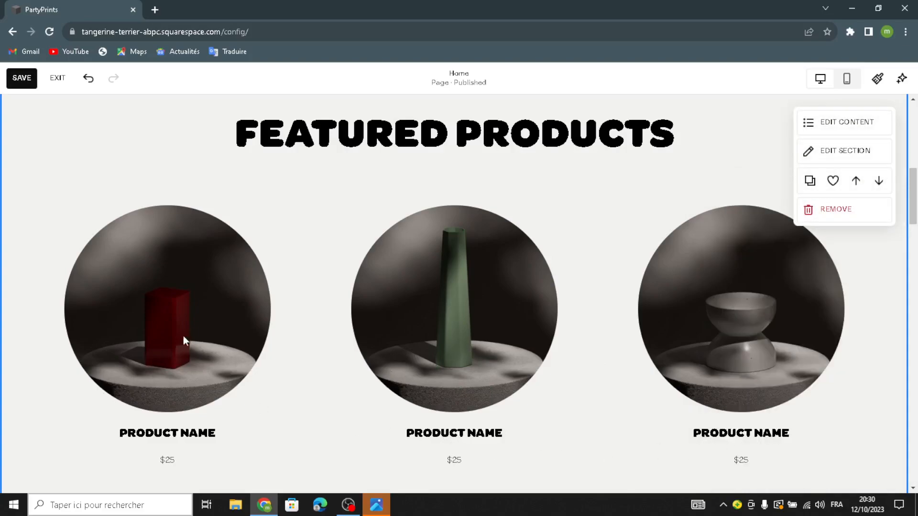
Give the Featured Products section the tan background art with overlapping diagonal tiles
{"action": "scroll", "coordinate": [195, 312], "scroll_direction": "up", "scroll_amount": 3}
{"action": "scroll", "coordinate": [471, 266], "scroll_direction": "down", "scroll_amount": 5}
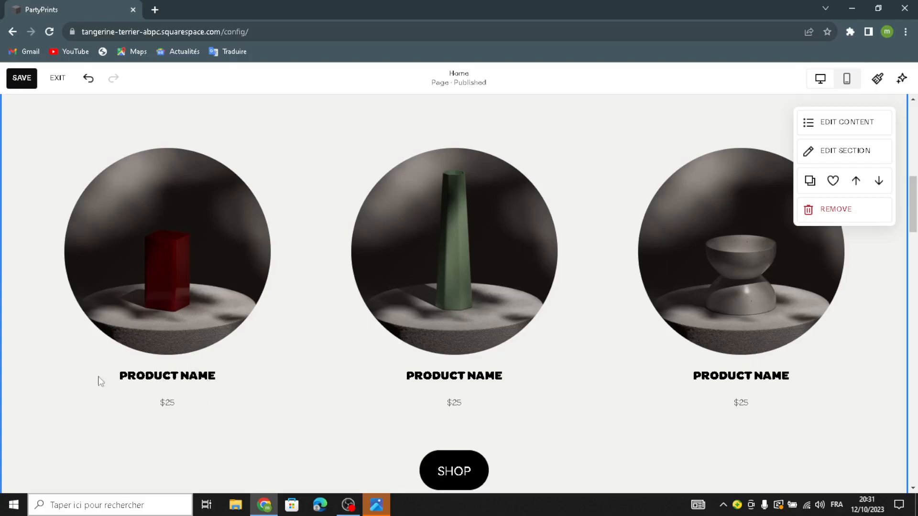
{"action": "scroll", "coordinate": [436, 409], "scroll_direction": "down", "scroll_amount": 2}
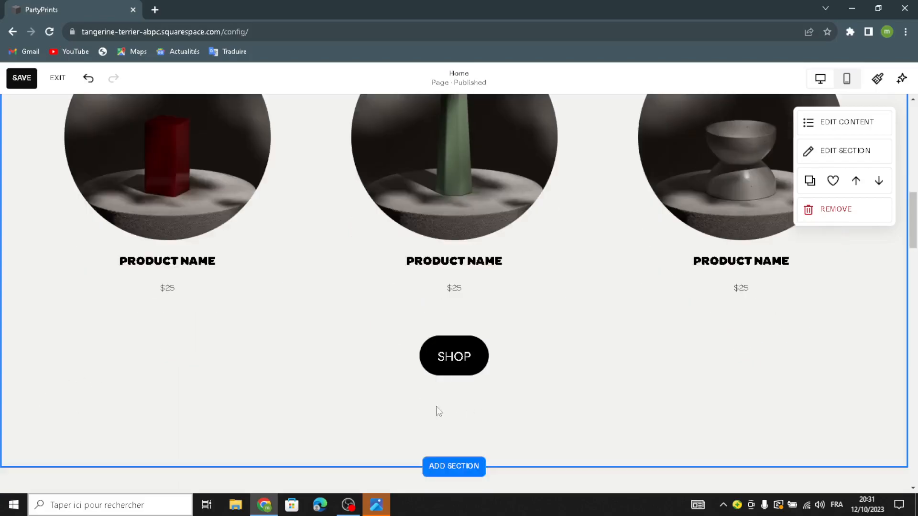
{"action": "scroll", "coordinate": [793, 239], "scroll_direction": "up", "scroll_amount": 3}
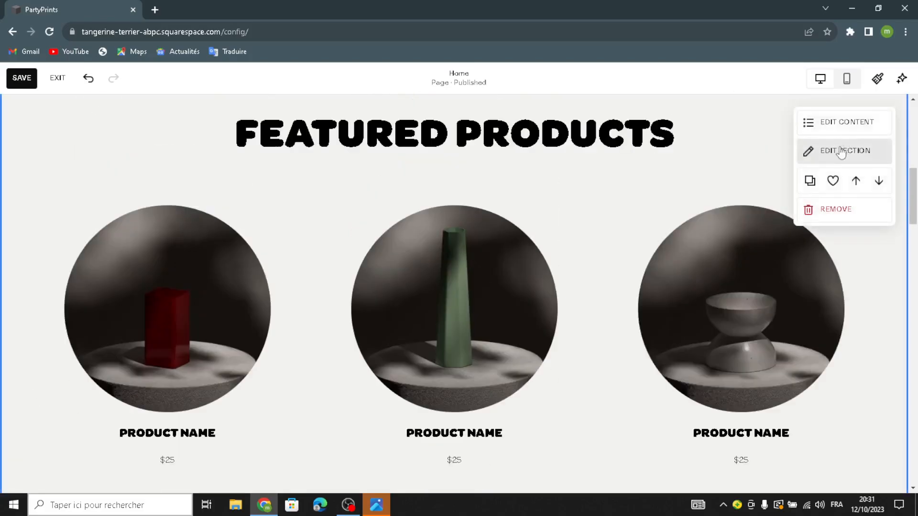
{"action": "left_click", "coordinate": [871, 149]}
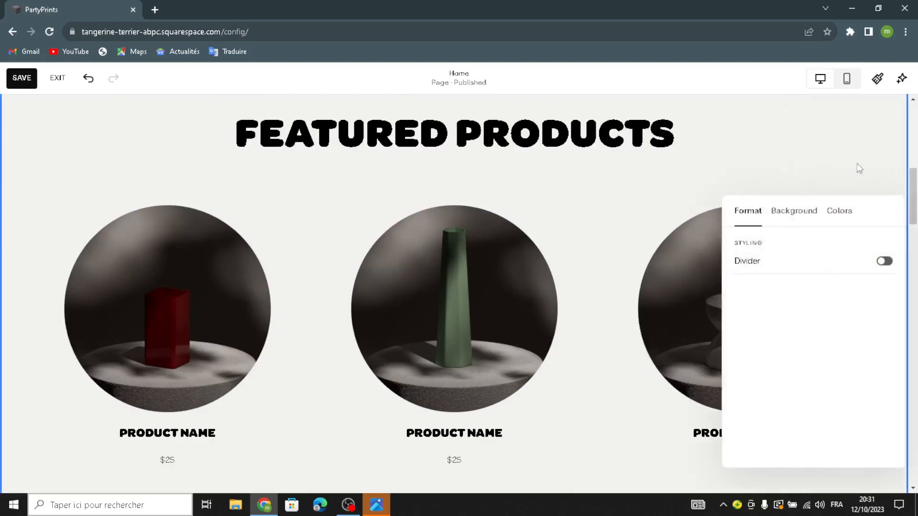
{"action": "left_click", "coordinate": [809, 213]}
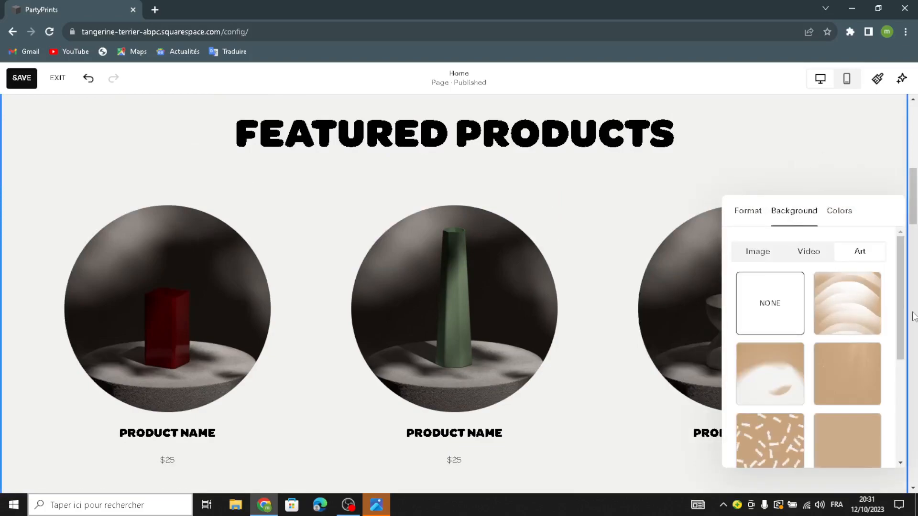
{"action": "scroll", "coordinate": [803, 328], "scroll_direction": "down", "scroll_amount": 5}
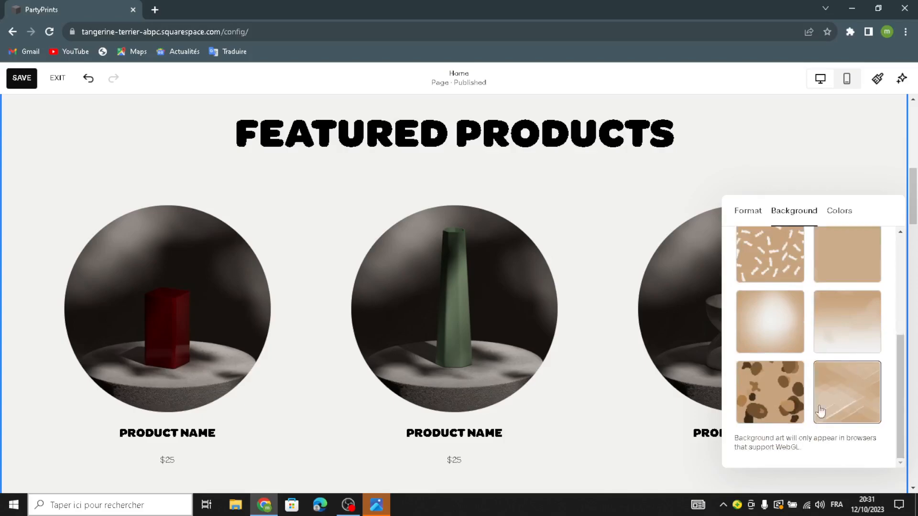
{"action": "left_click", "coordinate": [829, 406]}
{"action": "scroll", "coordinate": [449, 278], "scroll_direction": "down", "scroll_amount": 1}
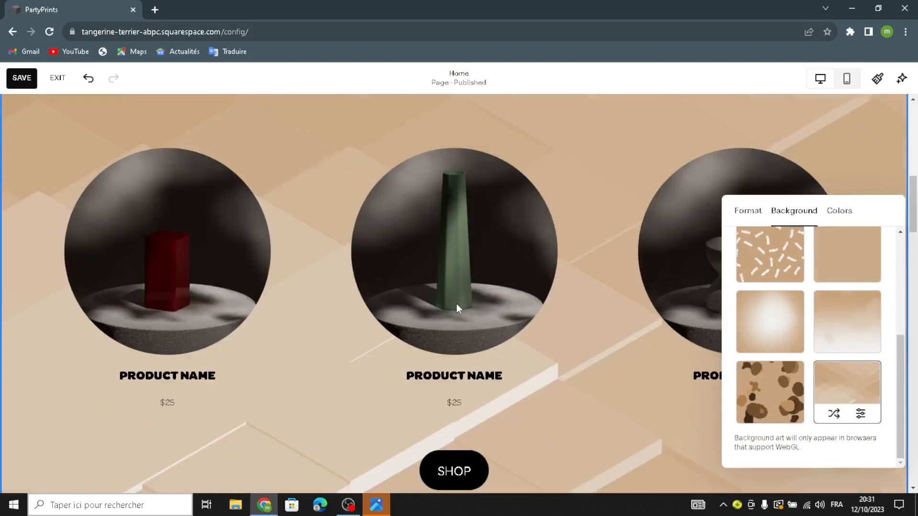
{"action": "scroll", "coordinate": [456, 306], "scroll_direction": "up", "scroll_amount": 3}
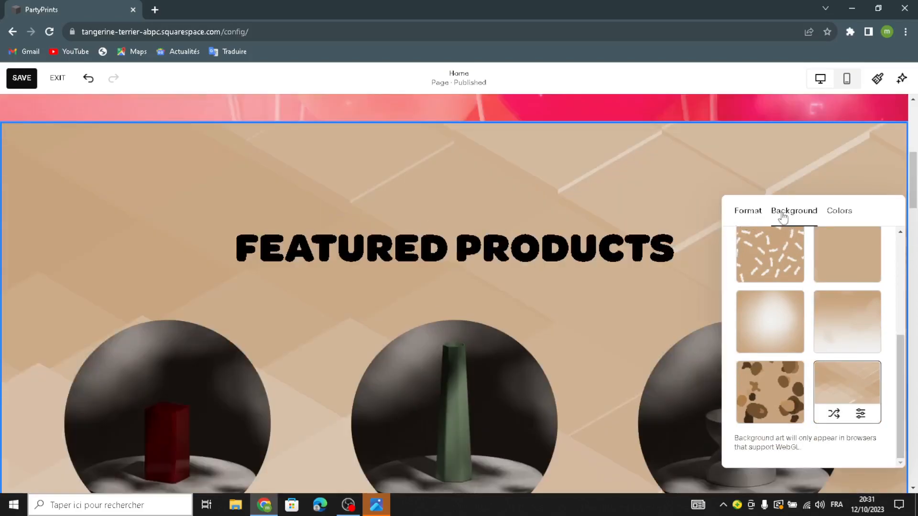
{"action": "left_click", "coordinate": [874, 188]}
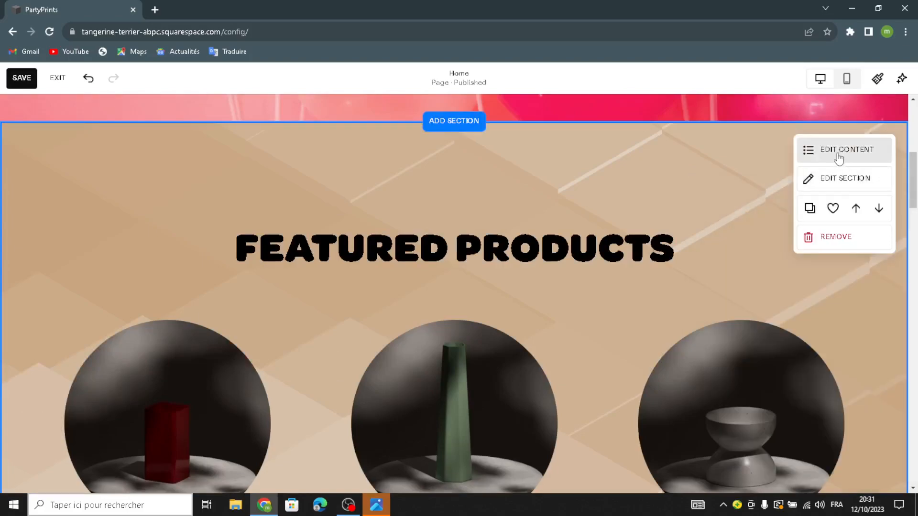
Hide the section title and the product images in the Featured Products section
{"action": "left_click", "coordinate": [838, 153]}
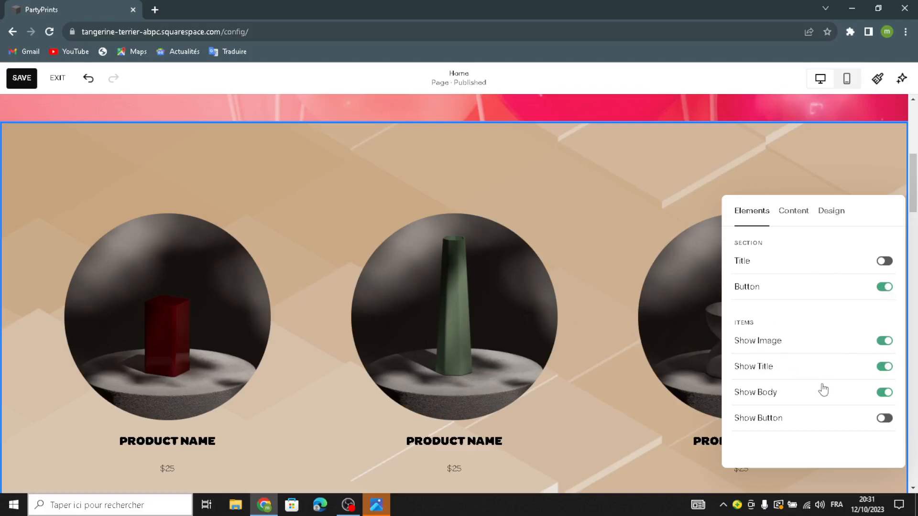
{"action": "left_click", "coordinate": [885, 341]}
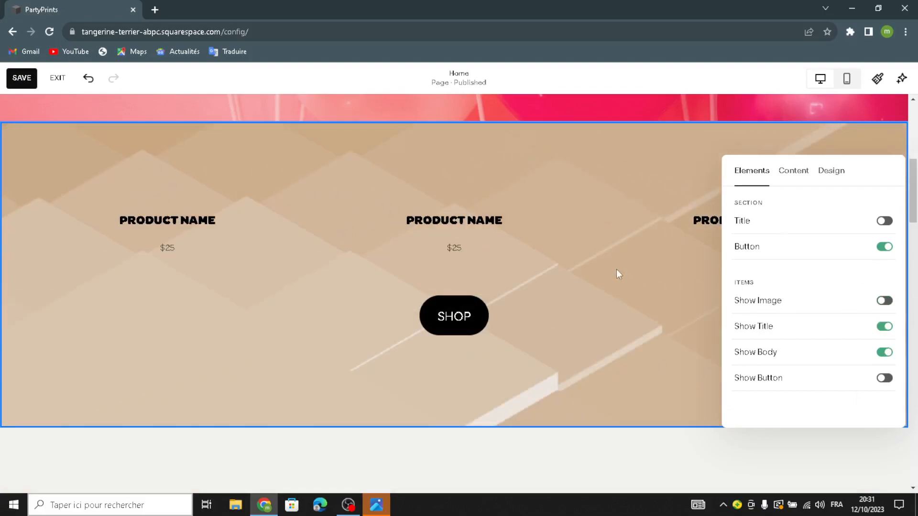
{"action": "left_click", "coordinate": [576, 175]}
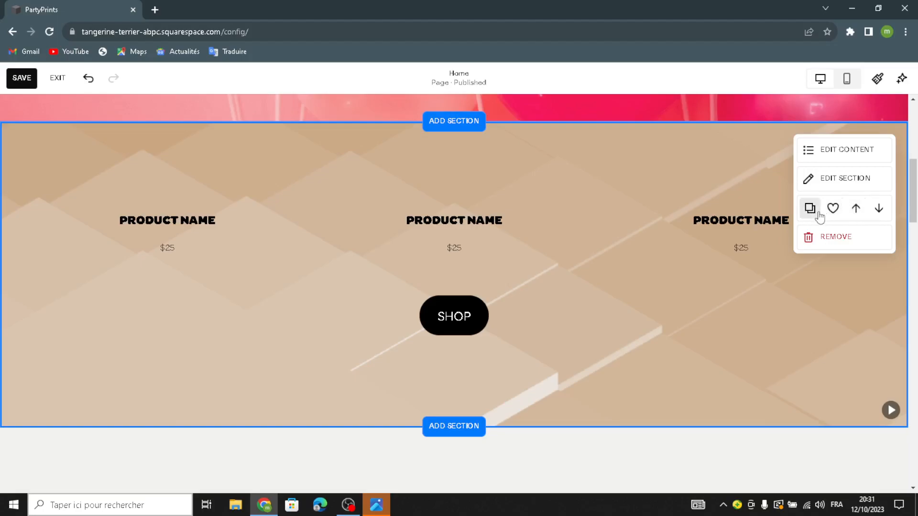
Give the Services section the tan background art with overlapping diagonal tiles
{"action": "scroll", "coordinate": [613, 325], "scroll_direction": "down", "scroll_amount": 8}
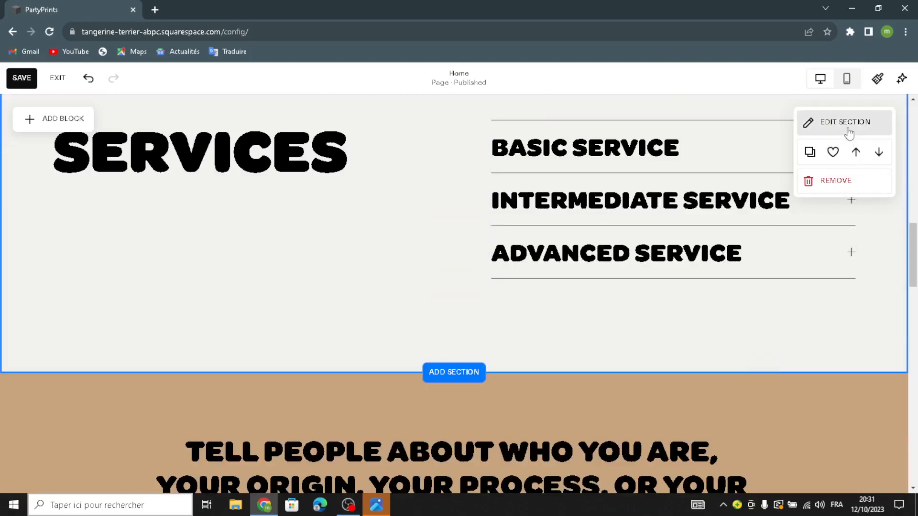
{"action": "left_click", "coordinate": [848, 124]}
{"action": "left_click", "coordinate": [812, 117]}
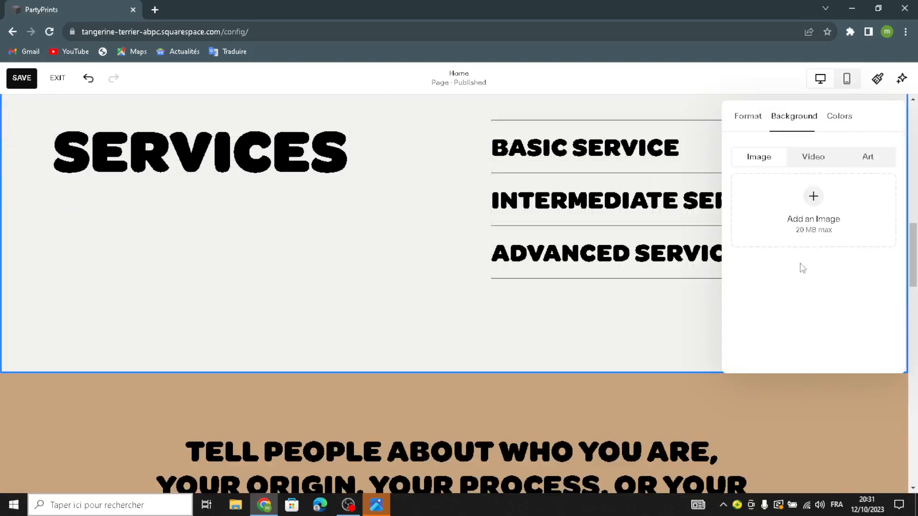
{"action": "left_click", "coordinate": [883, 163]}
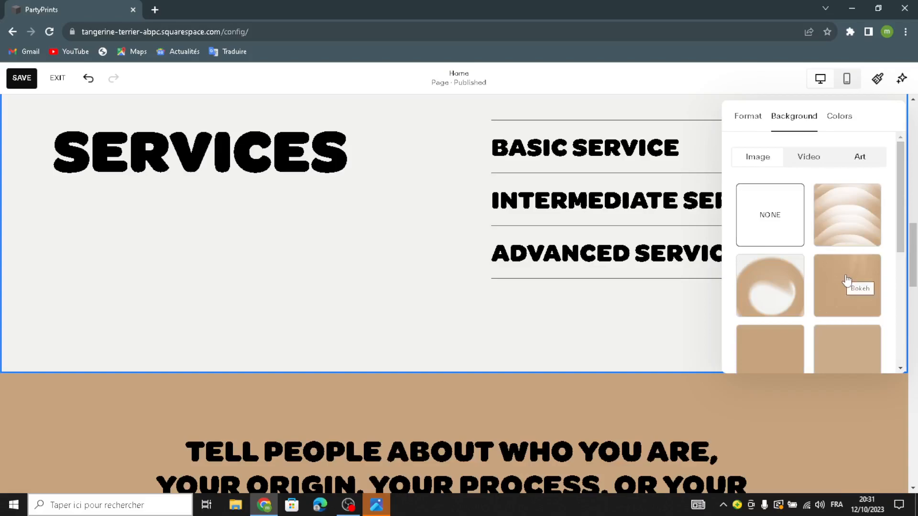
{"action": "scroll", "coordinate": [848, 268], "scroll_direction": "down", "scroll_amount": 3}
{"action": "left_click", "coordinate": [845, 244]}
{"action": "scroll", "coordinate": [454, 325], "scroll_direction": "down", "scroll_amount": 5}
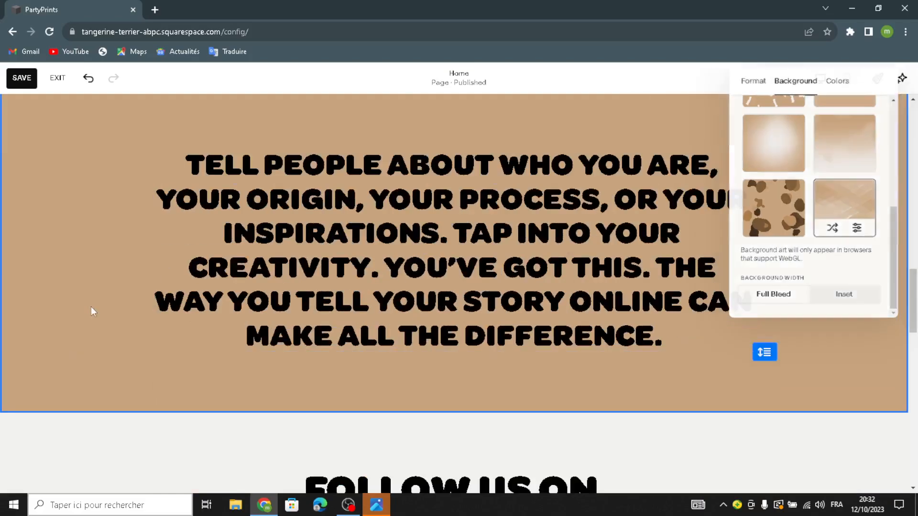
{"action": "left_click", "coordinate": [90, 306]}
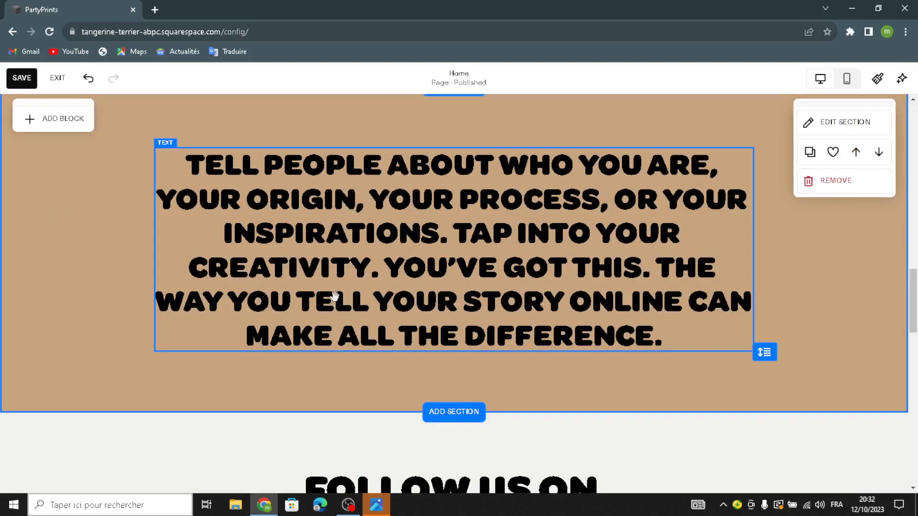
Apply the same diagonal-tile background art to the Follow Us on Social section
{"action": "scroll", "coordinate": [334, 296], "scroll_direction": "down", "scroll_amount": 4}
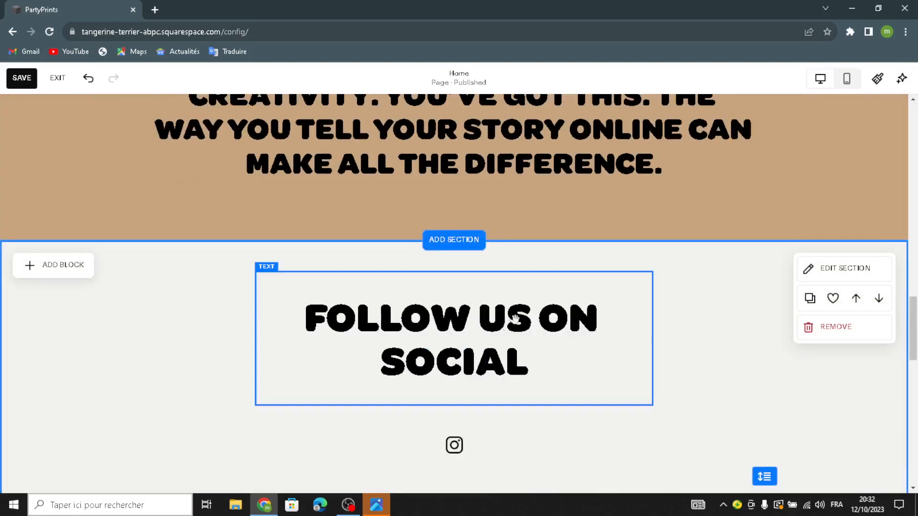
{"action": "scroll", "coordinate": [747, 266], "scroll_direction": "down", "scroll_amount": 2}
{"action": "left_click", "coordinate": [827, 161]}
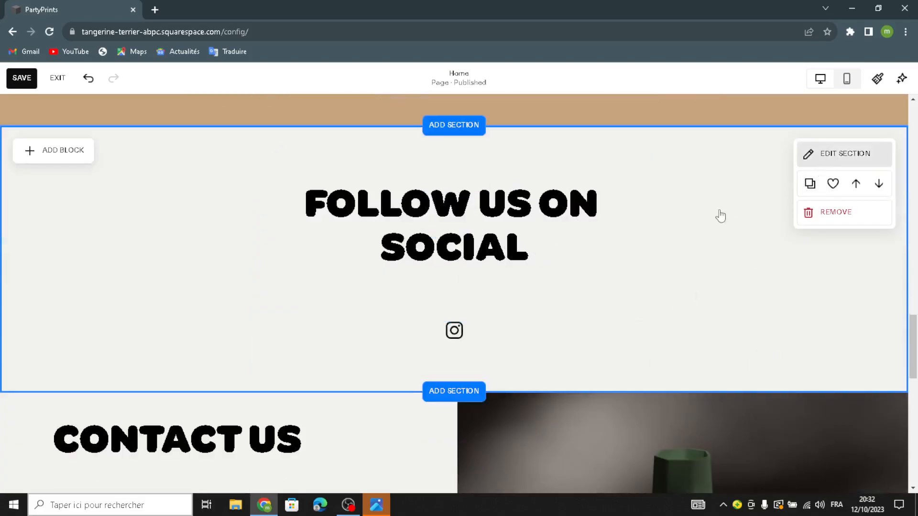
{"action": "left_click", "coordinate": [811, 100]}
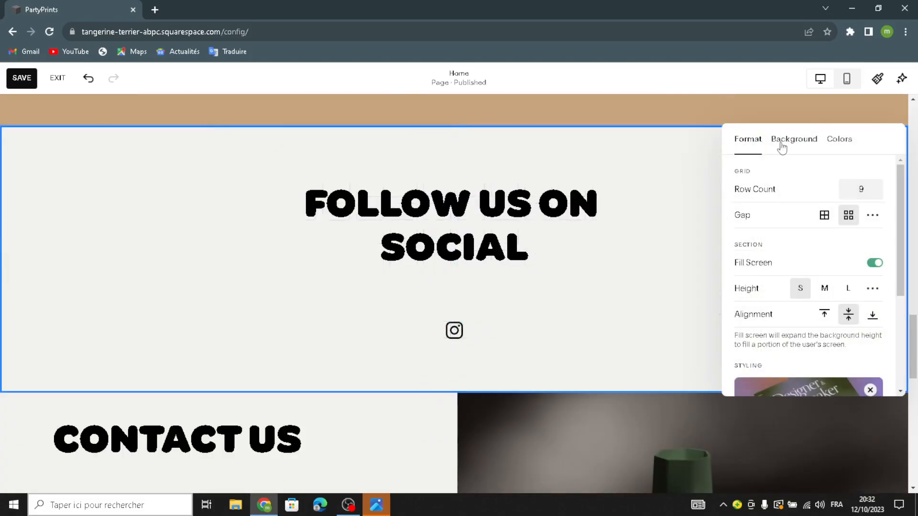
{"action": "left_click", "coordinate": [833, 160]}
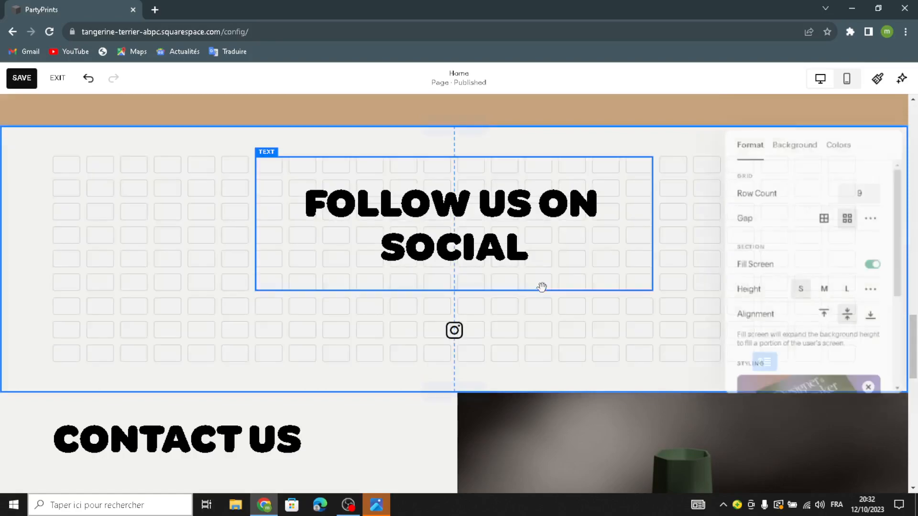
{"action": "left_click", "coordinate": [804, 141]}
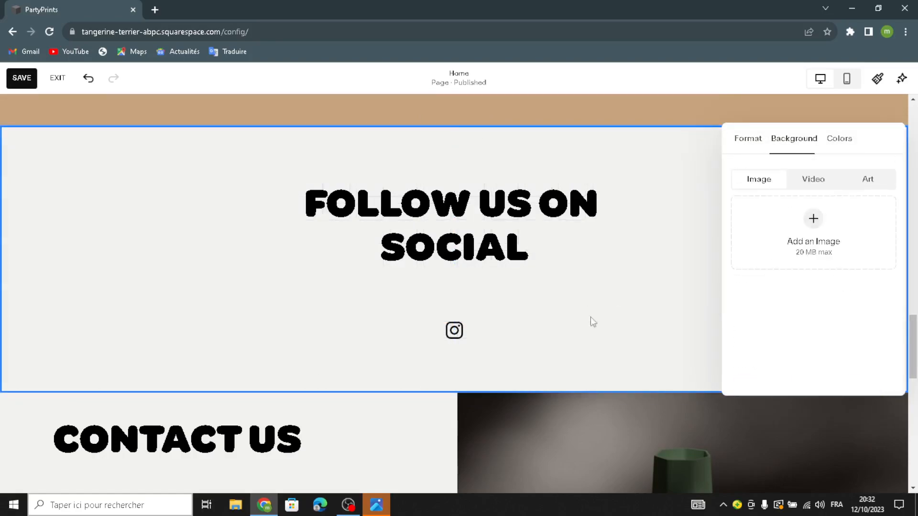
{"action": "left_click", "coordinate": [860, 182]}
{"action": "scroll", "coordinate": [835, 320], "scroll_direction": "down", "scroll_amount": 3}
{"action": "left_click", "coordinate": [849, 280]}
Delete the green vase image from the Contact Us section
{"action": "scroll", "coordinate": [484, 312], "scroll_direction": "down", "scroll_amount": 7}
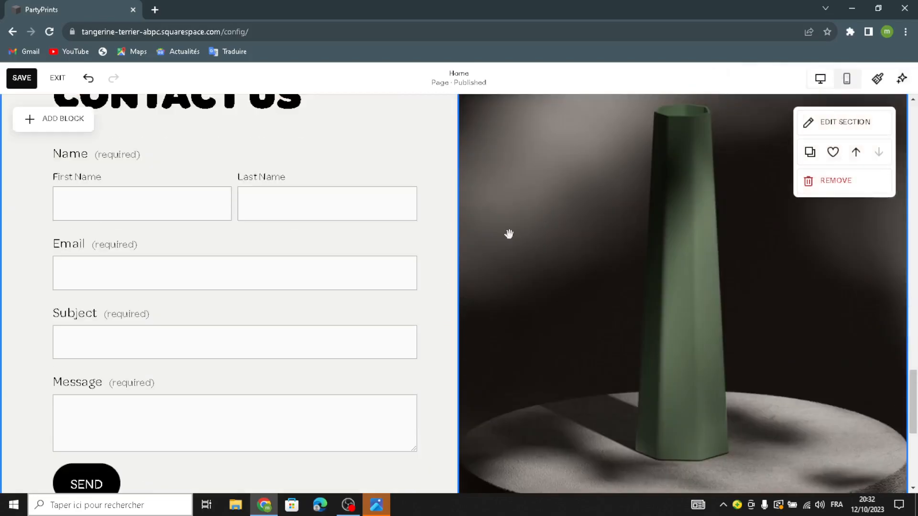
{"action": "left_click", "coordinate": [454, 119]}
{"action": "left_click", "coordinate": [520, 120]}
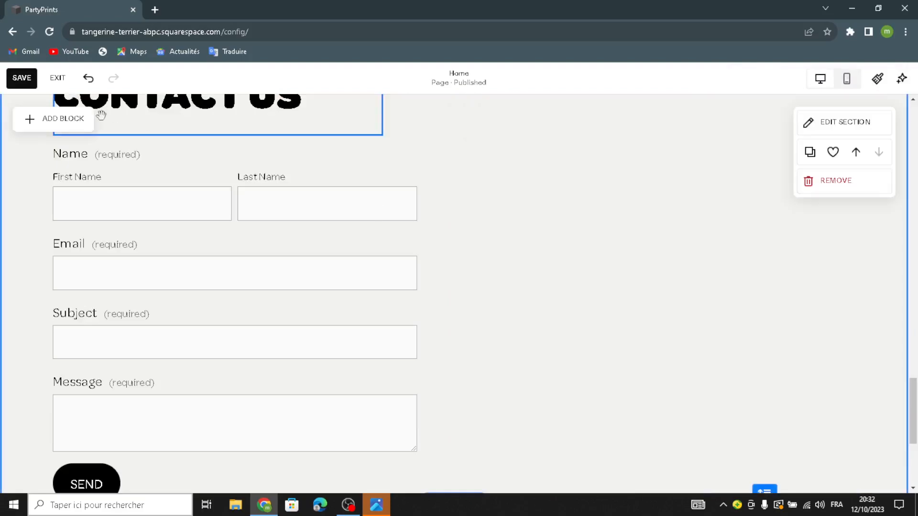
Add a Map block to the empty area beside the contact form
{"action": "left_click", "coordinate": [62, 119]}
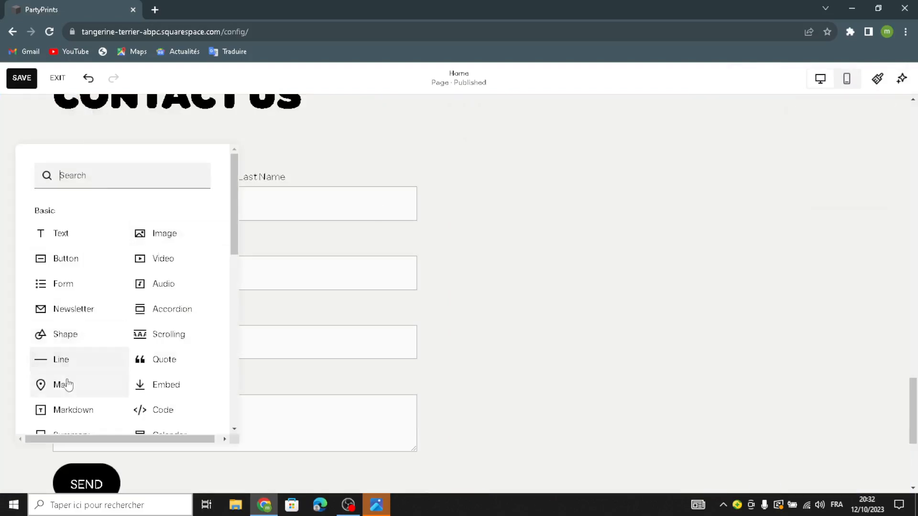
{"action": "left_click", "coordinate": [153, 259]}
{"action": "left_click_drag", "start_coordinate": [148, 233], "coordinate": [668, 215]}
{"action": "scroll", "coordinate": [579, 246], "scroll_direction": "up", "scroll_amount": 3}
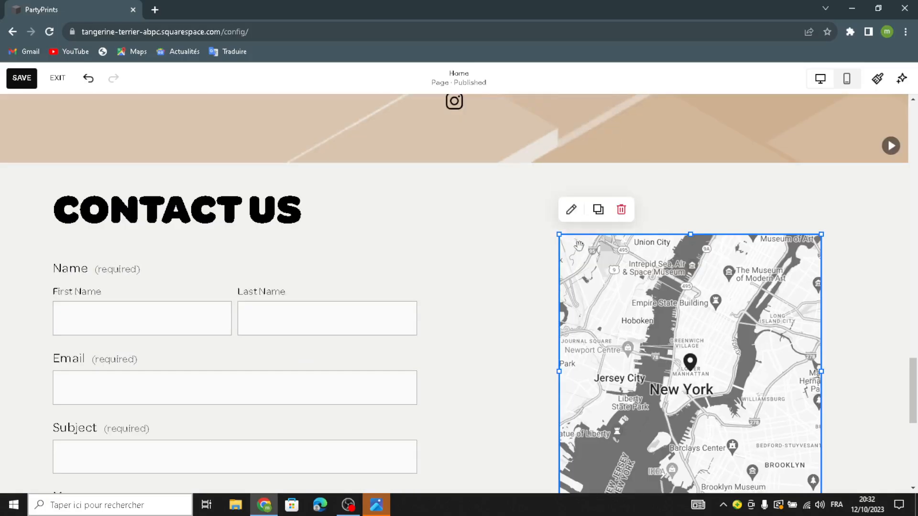
Enlarge the map block up to the section's upper edge and out to the middle of the page
{"action": "left_click_drag", "start_coordinate": [559, 234], "coordinate": [449, 169]}
{"action": "scroll", "coordinate": [470, 306], "scroll_direction": "down", "scroll_amount": 5}
{"action": "left_click_drag", "start_coordinate": [459, 280], "coordinate": [472, 342]}
{"action": "scroll", "coordinate": [471, 342], "scroll_direction": "up", "scroll_amount": 5}
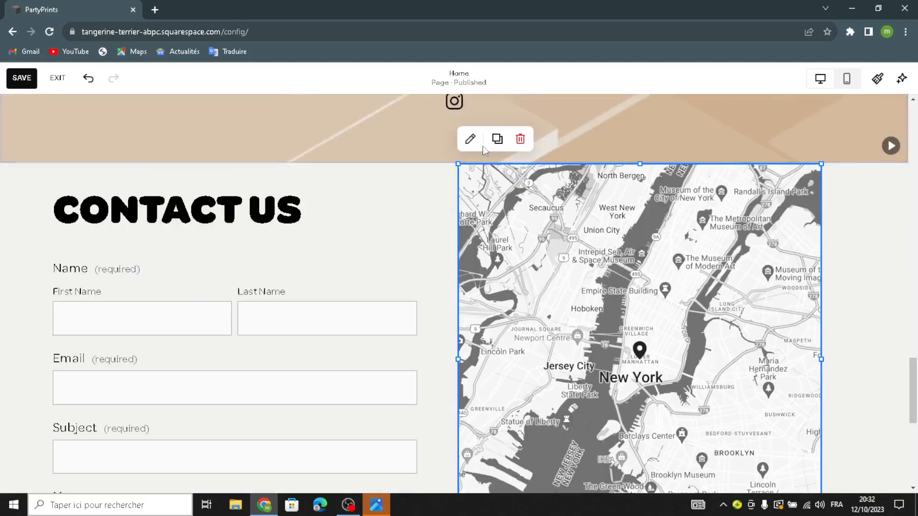
Change the map block's design style to Satellite
{"action": "left_click", "coordinate": [469, 138]}
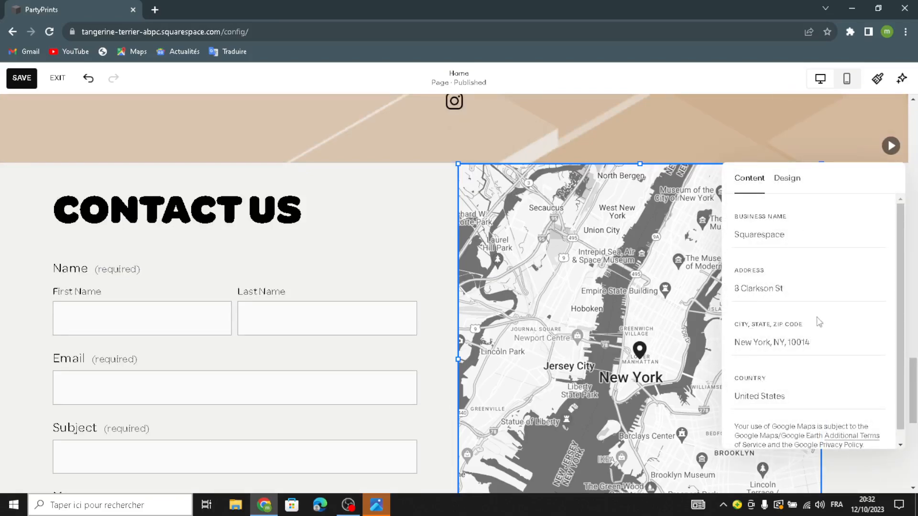
{"action": "left_click", "coordinate": [787, 178]}
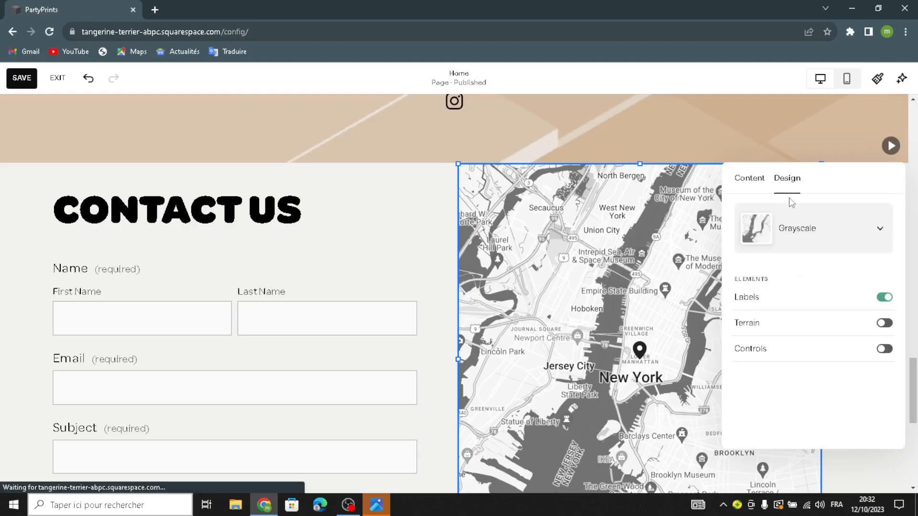
{"action": "left_click", "coordinate": [811, 242]}
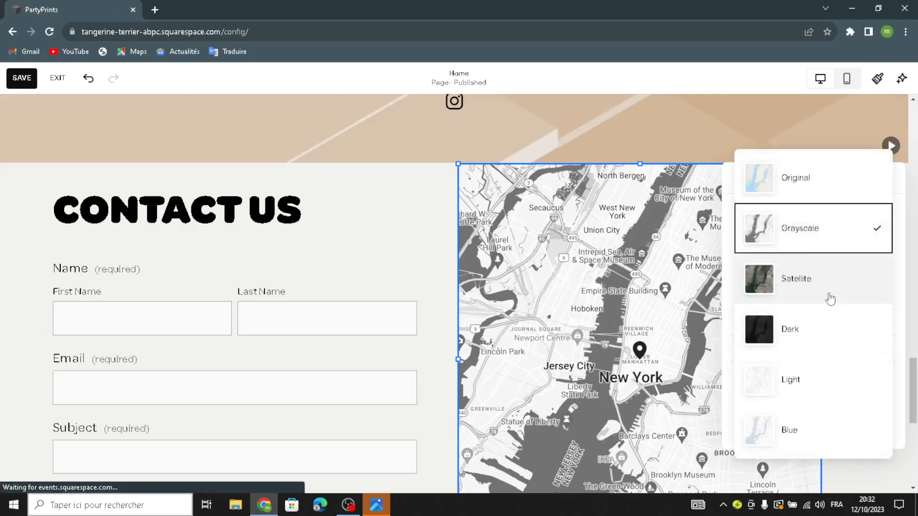
{"action": "left_click", "coordinate": [770, 295]}
{"action": "left_click", "coordinate": [353, 224]}
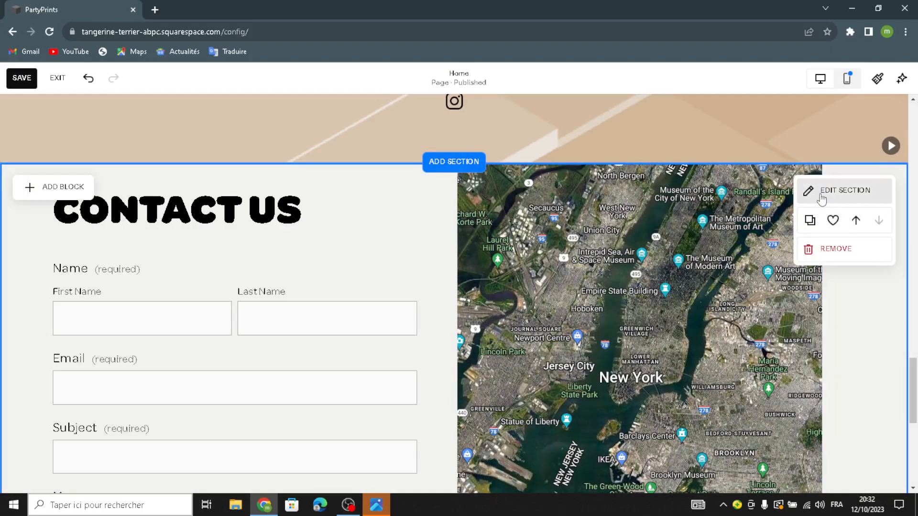
Give the Contact Us section the tan background art with overlapping diagonal tiles
{"action": "left_click", "coordinate": [822, 191]}
{"action": "left_click", "coordinate": [794, 213]}
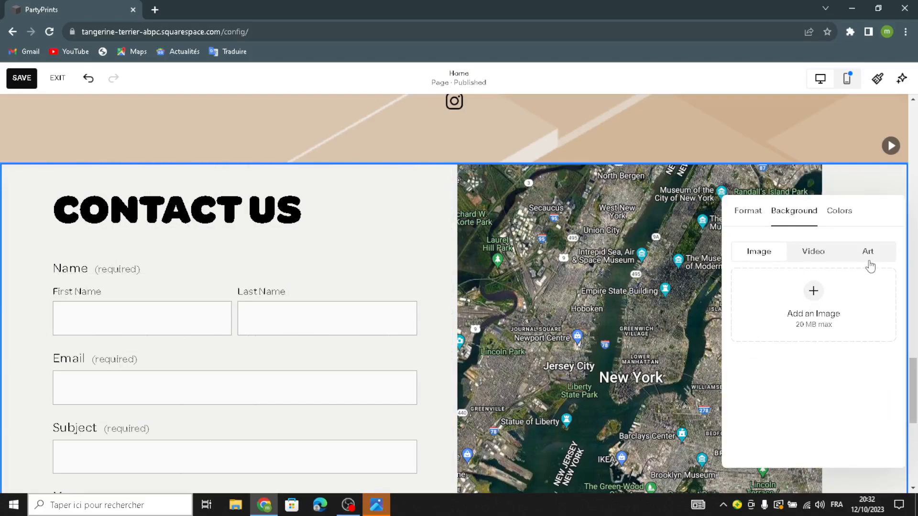
{"action": "left_click", "coordinate": [884, 256]}
{"action": "scroll", "coordinate": [871, 277], "scroll_direction": "down", "scroll_amount": 5}
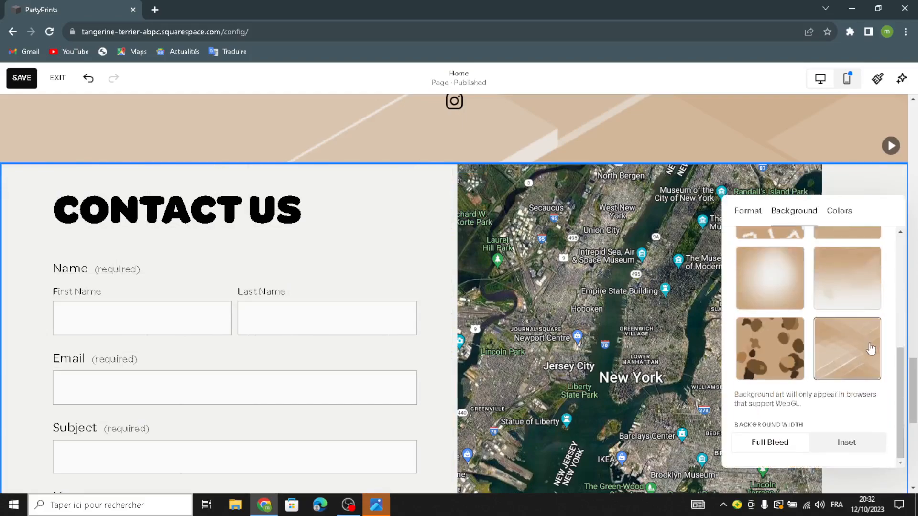
{"action": "left_click", "coordinate": [870, 349]}
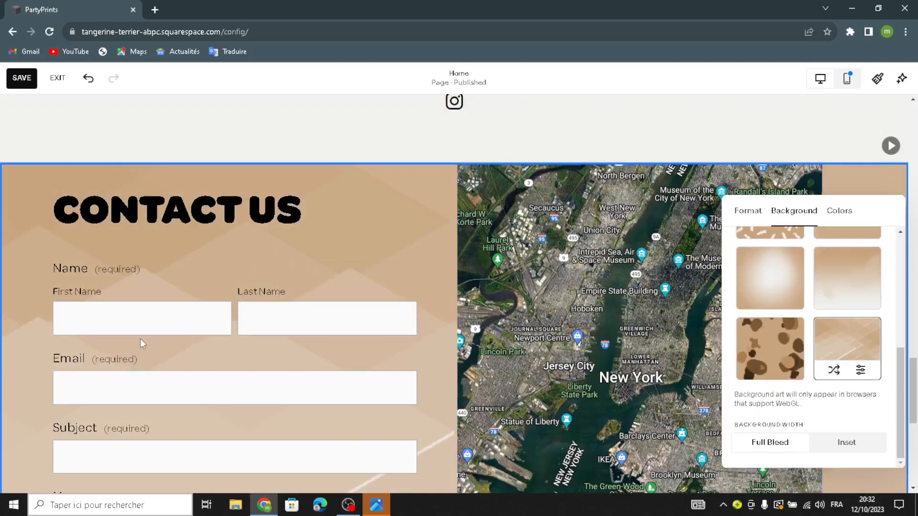
{"action": "left_click", "coordinate": [139, 338]}
Edit the site footer and give its section the same tan diagonal-tile background art
{"action": "scroll", "coordinate": [596, 328], "scroll_direction": "down", "scroll_amount": 5}
{"action": "scroll", "coordinate": [596, 328], "scroll_direction": "up", "scroll_amount": 3}
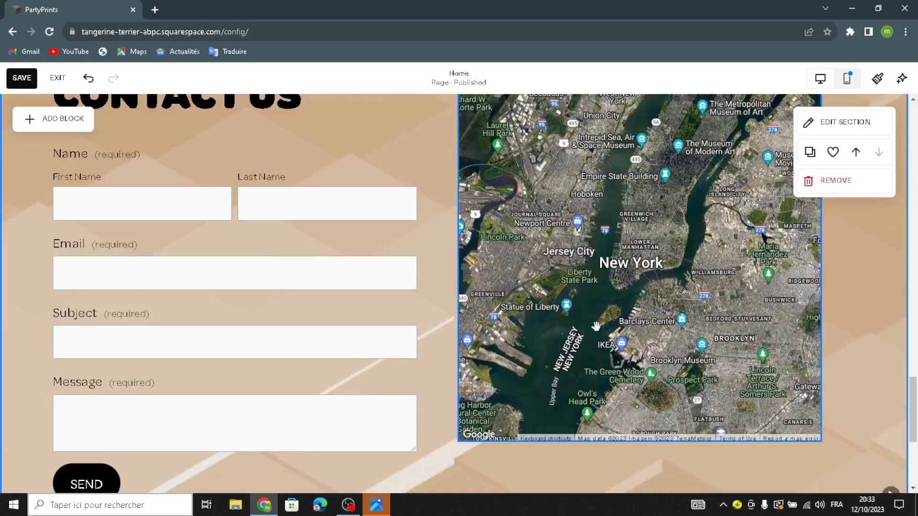
{"action": "scroll", "coordinate": [596, 328], "scroll_direction": "down", "scroll_amount": 5}
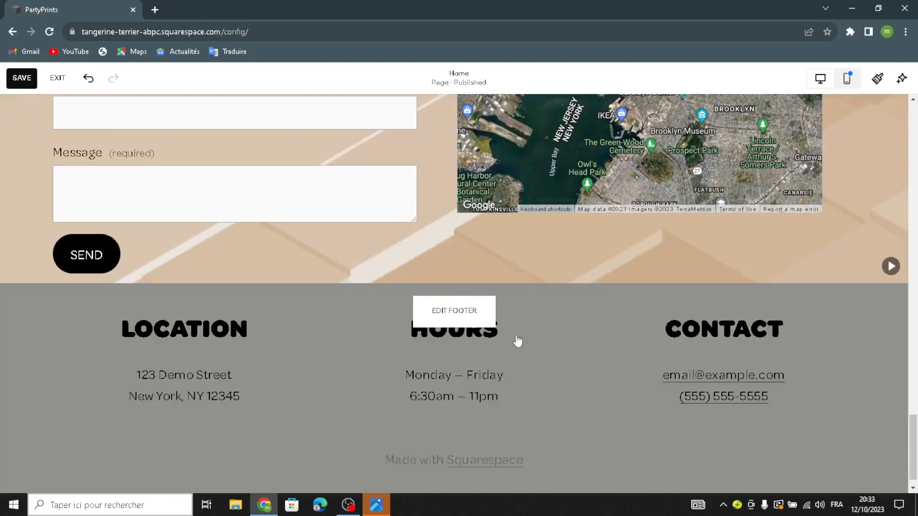
{"action": "left_click", "coordinate": [517, 341]}
{"action": "left_click", "coordinate": [805, 290]}
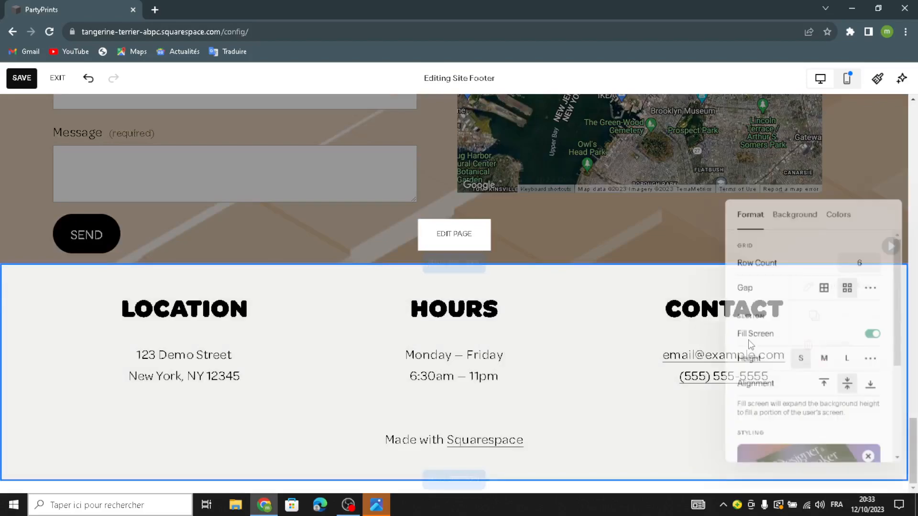
{"action": "left_click", "coordinate": [786, 213]}
{"action": "left_click", "coordinate": [869, 258]}
{"action": "scroll", "coordinate": [840, 358], "scroll_direction": "down", "scroll_amount": 4}
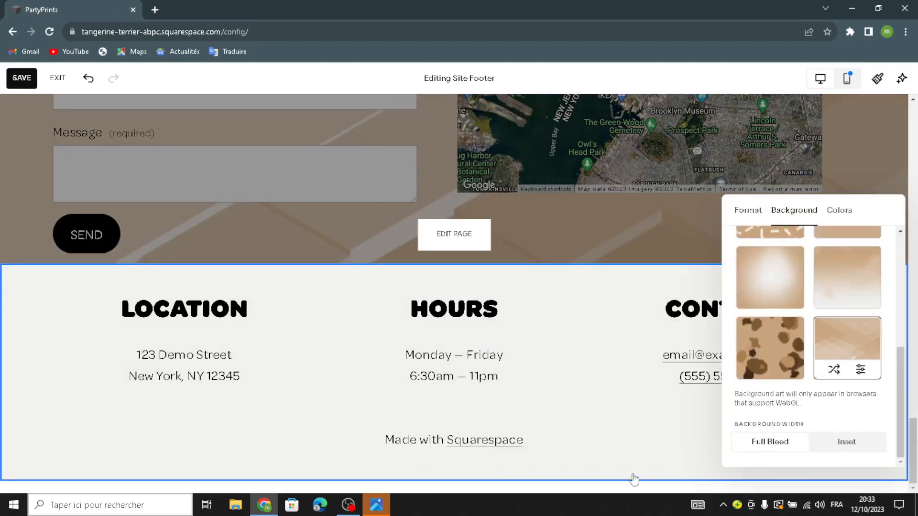
{"action": "left_click", "coordinate": [847, 345]}
{"action": "left_click", "coordinate": [29, 334]}
Return to editing the page and check the Services section's background art setting
{"action": "scroll", "coordinate": [438, 386], "scroll_direction": "up", "scroll_amount": 15}
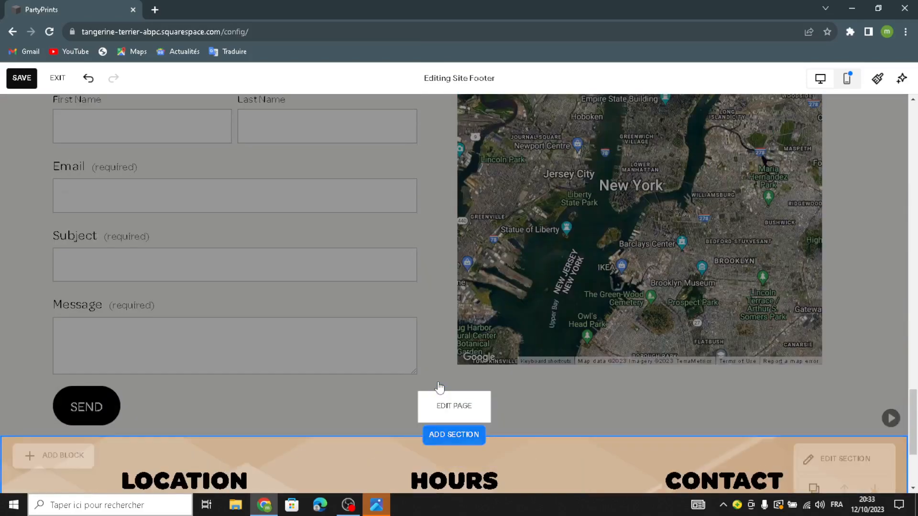
{"action": "scroll", "coordinate": [460, 290], "scroll_direction": "up", "scroll_amount": 15}
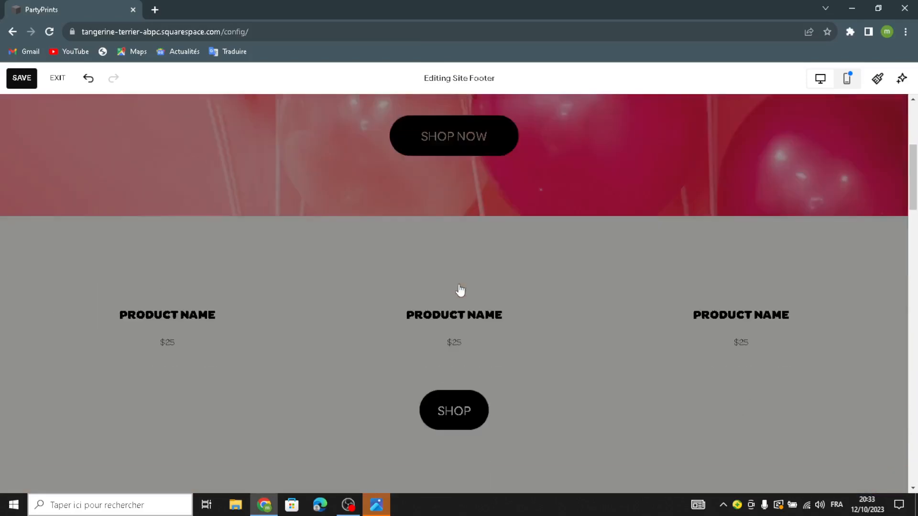
{"action": "scroll", "coordinate": [460, 289], "scroll_direction": "down", "scroll_amount": 5}
{"action": "left_click", "coordinate": [444, 386]}
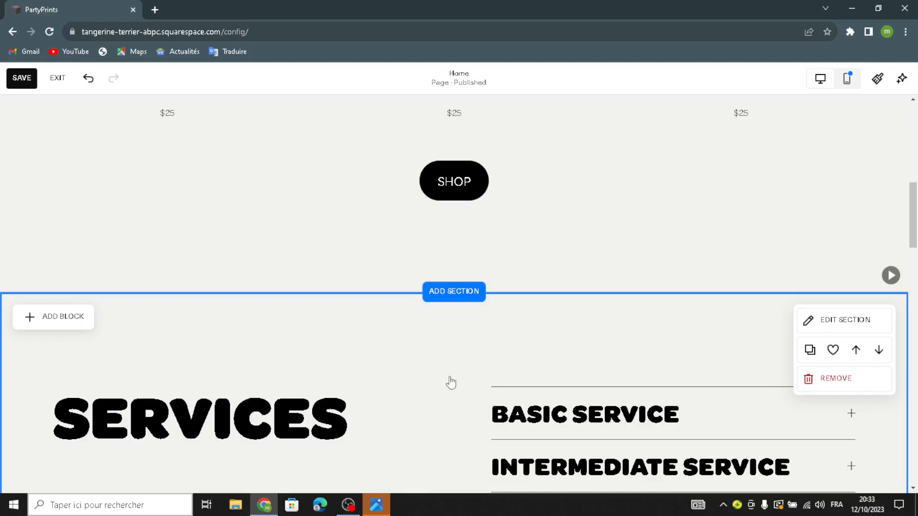
{"action": "scroll", "coordinate": [754, 281], "scroll_direction": "down", "scroll_amount": 3}
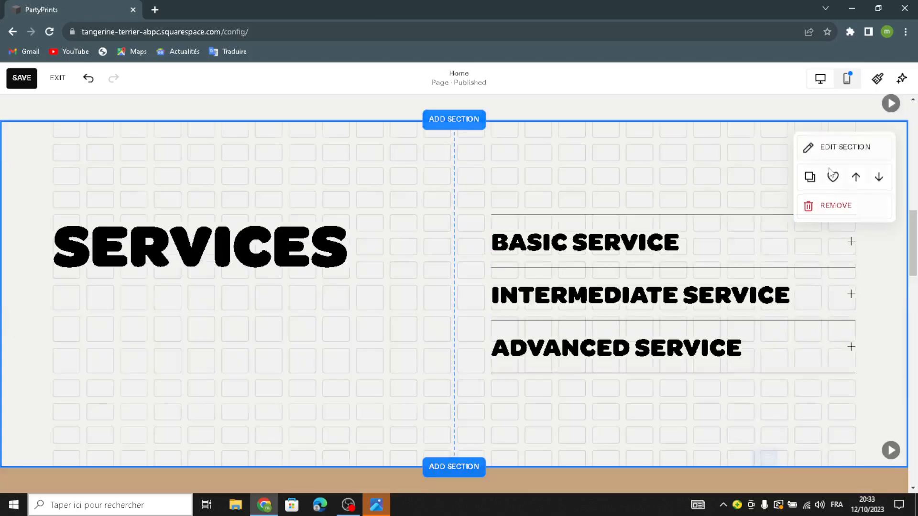
{"action": "left_click", "coordinate": [841, 149]}
{"action": "left_click", "coordinate": [807, 218]}
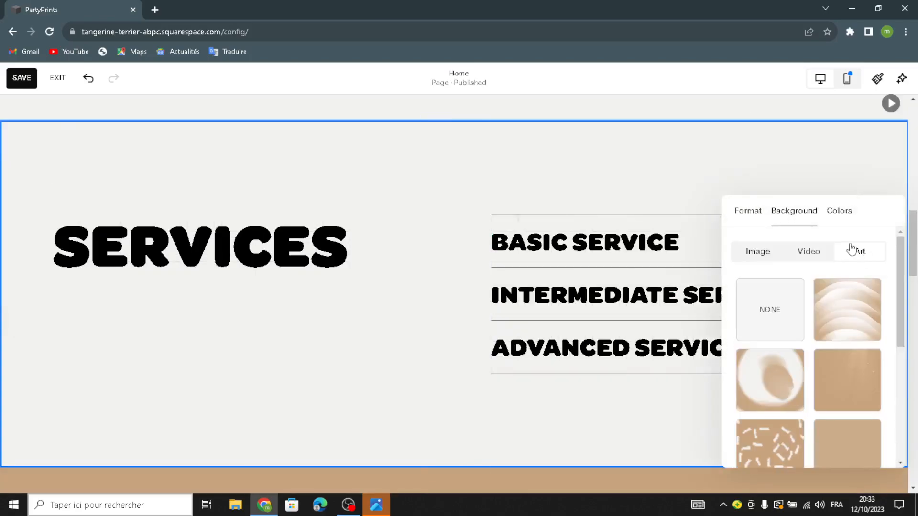
{"action": "scroll", "coordinate": [829, 364], "scroll_direction": "down", "scroll_amount": 5}
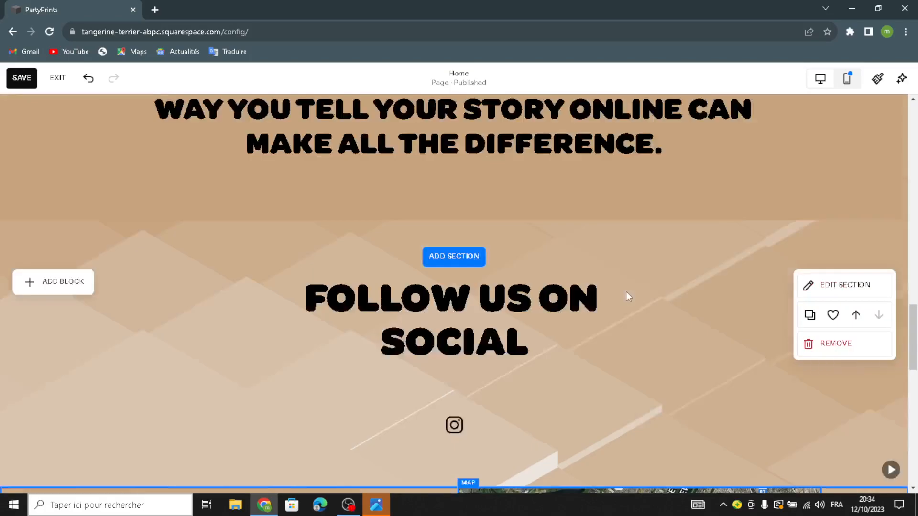
Leave the homepage editor, saving the changes
{"action": "scroll", "coordinate": [627, 291], "scroll_direction": "up", "scroll_amount": 10}
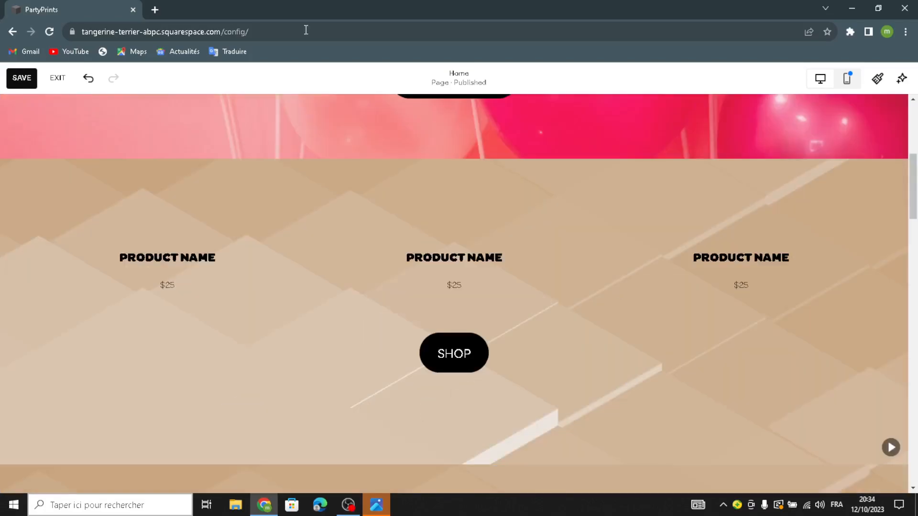
{"action": "left_click", "coordinate": [57, 77]}
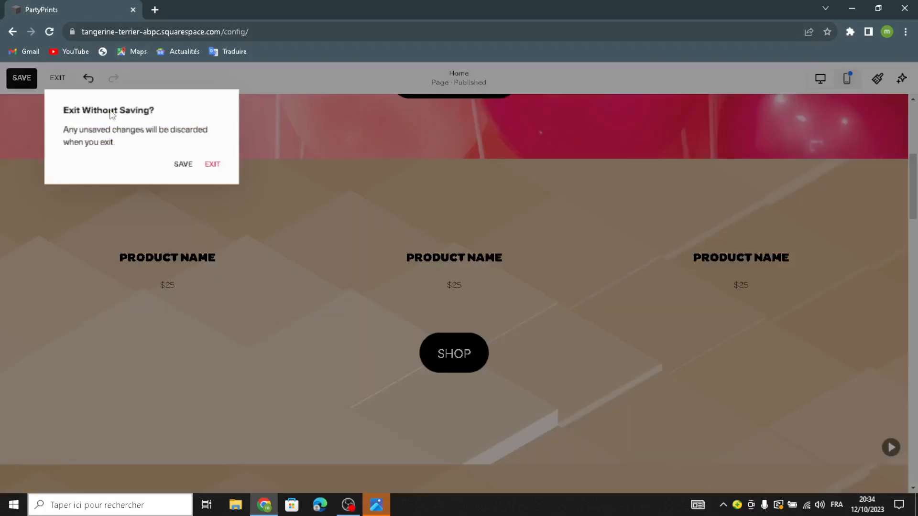
{"action": "left_click", "coordinate": [183, 165]}
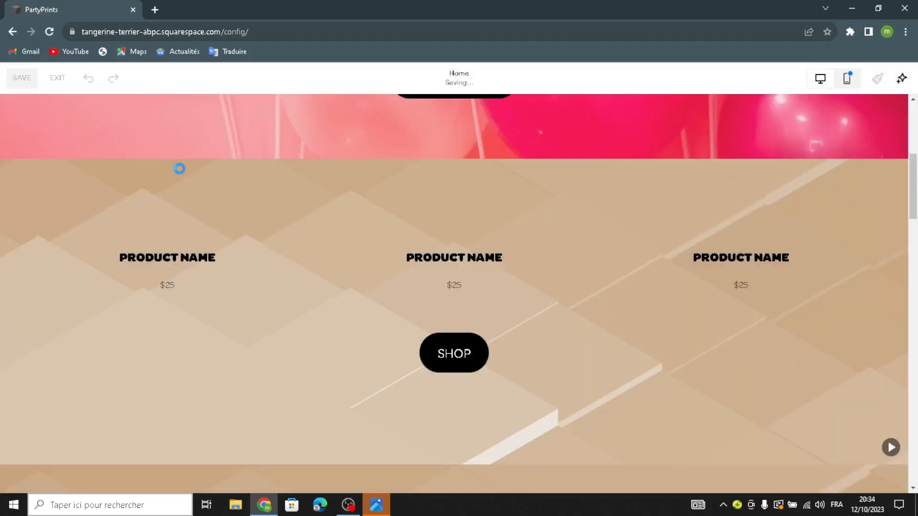